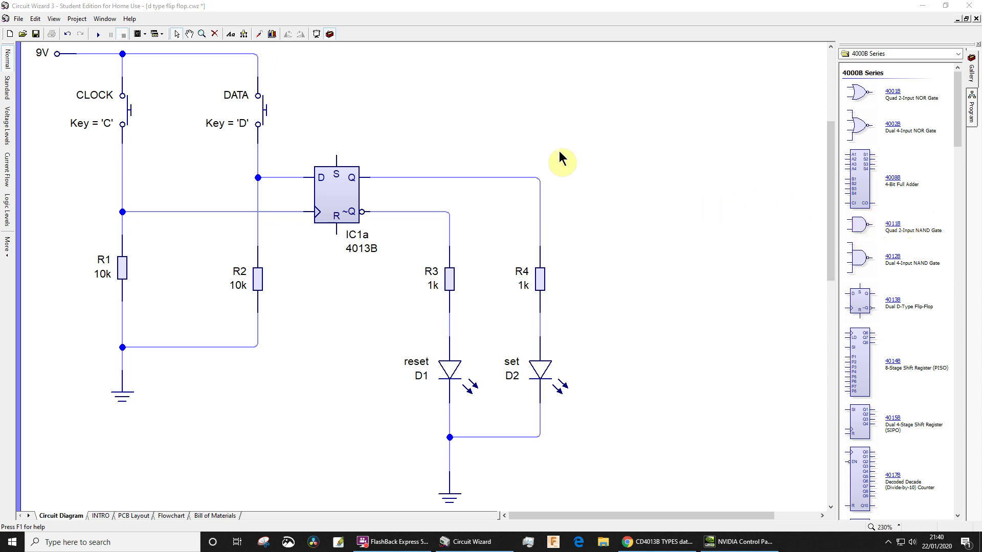
# Step: Inspect the IC1a flip-flop and the DATA switch by selecting each, then clear the selection
pyautogui.click(335, 213)
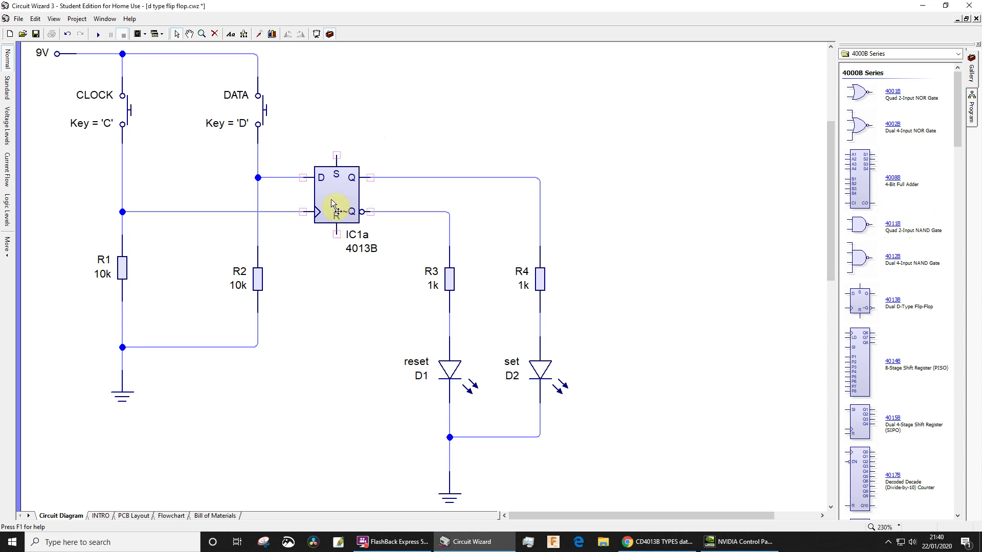
pyautogui.click(332, 203)
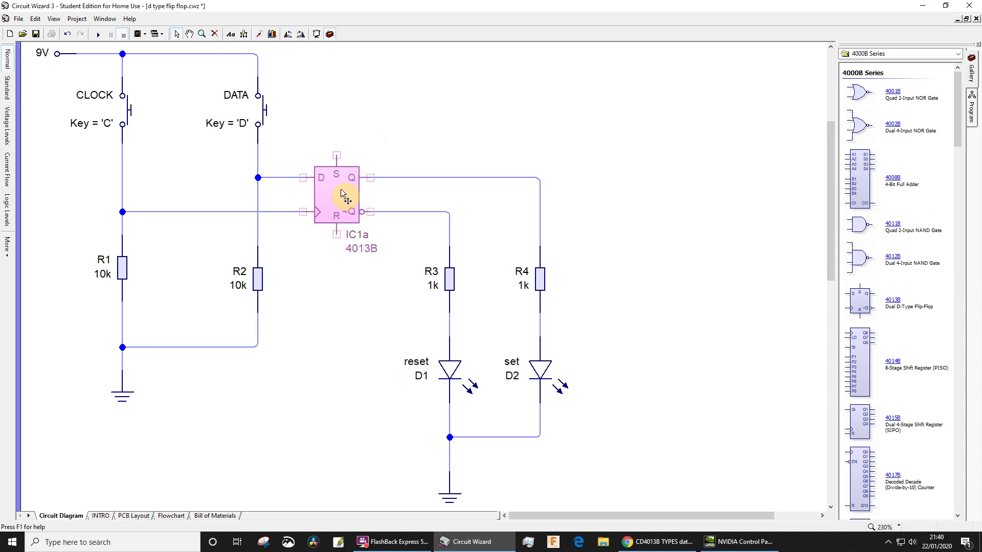
pyautogui.click(431, 112)
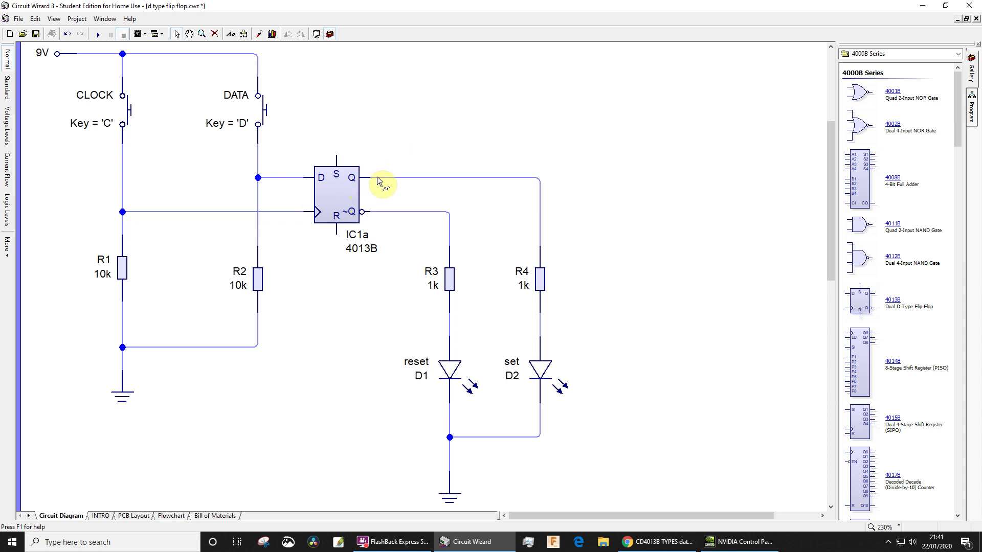
pyautogui.moveTo(372, 214)
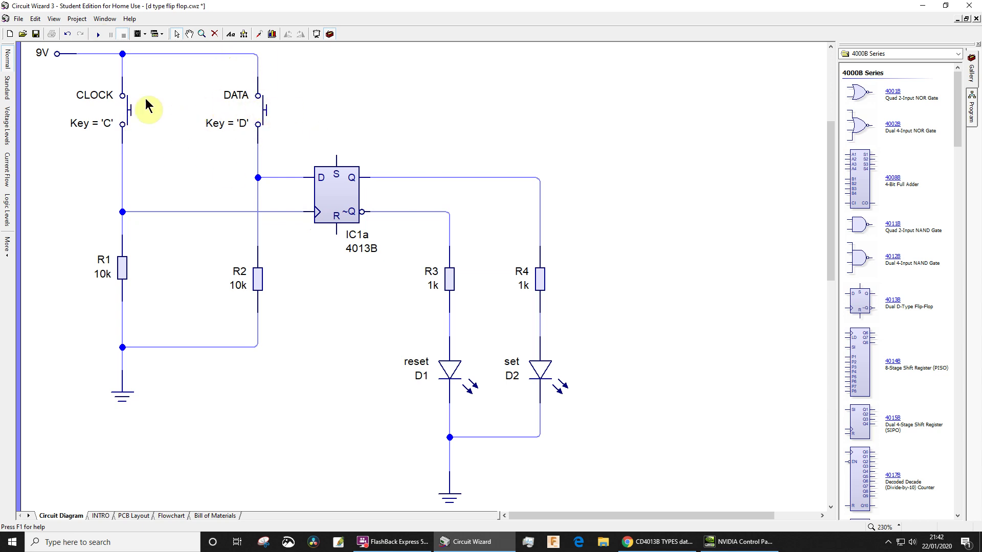
pyautogui.click(269, 114)
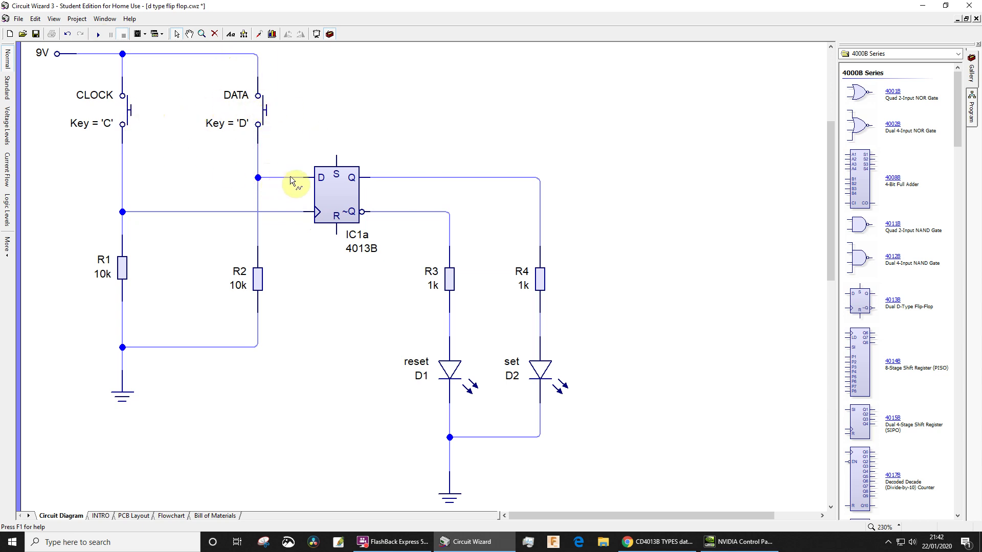
pyautogui.click(317, 199)
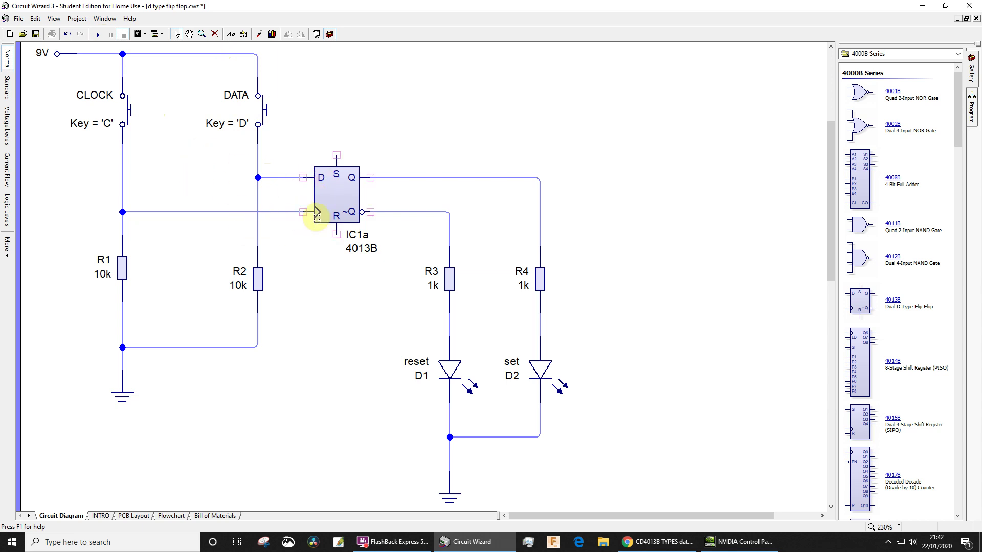
pyautogui.click(309, 189)
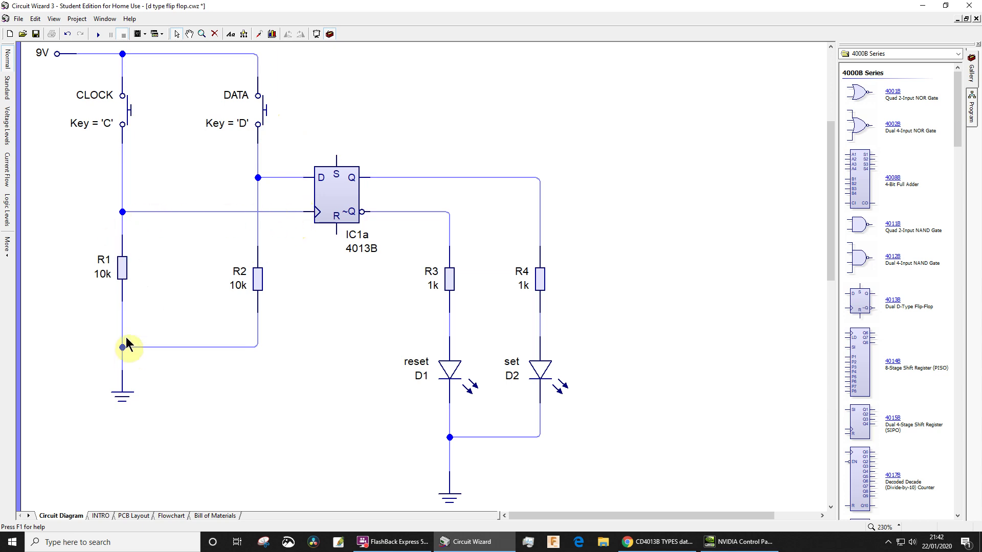
# Step: Run the simulation and colour the wires by logic level: red for high, green for low
pyautogui.click(97, 35)
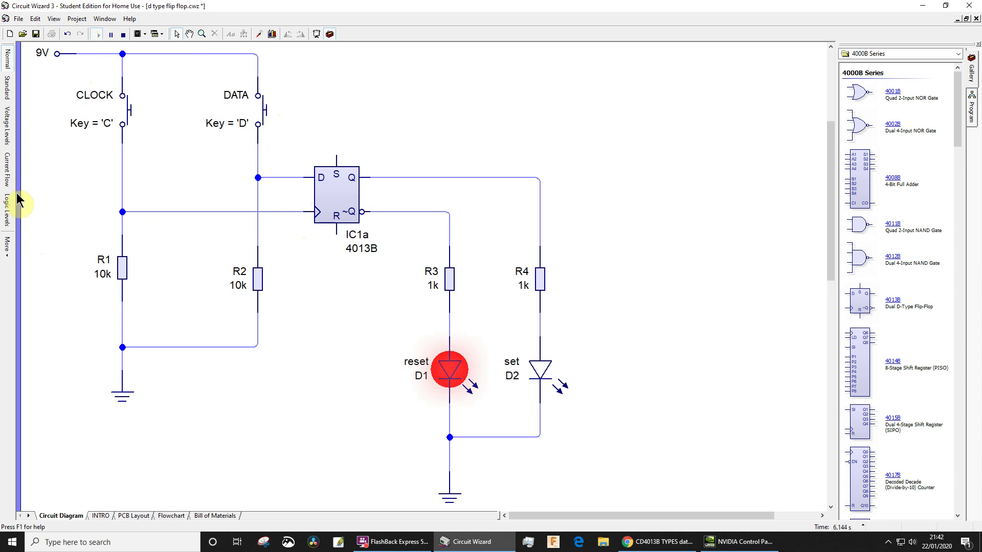
pyautogui.click(7, 210)
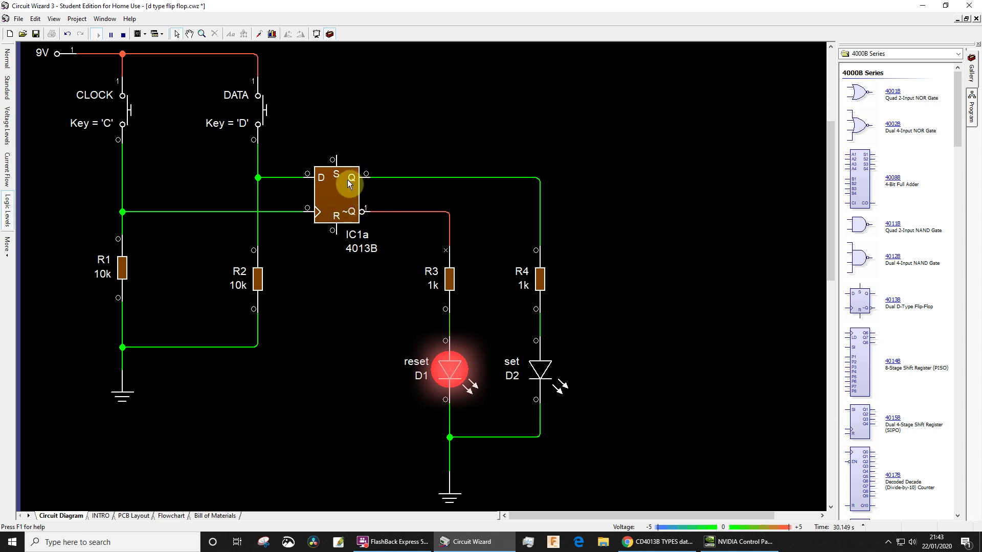
pyautogui.moveTo(368, 176)
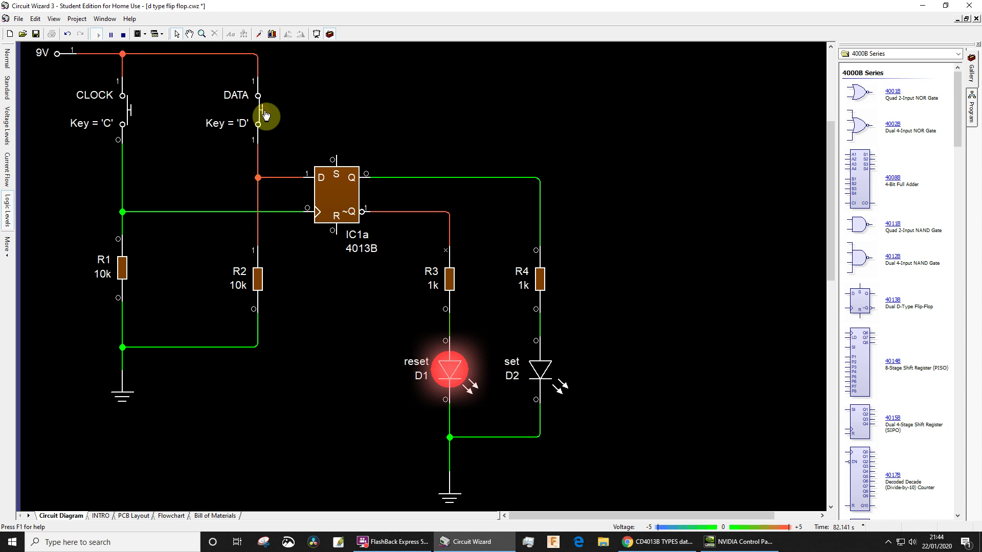
pyautogui.moveTo(265, 115)
pyautogui.mouseDown()
pyautogui.moveTo(307, 175)
pyautogui.moveTo(262, 111)
pyautogui.moveTo(259, 121)
pyautogui.mouseUp()
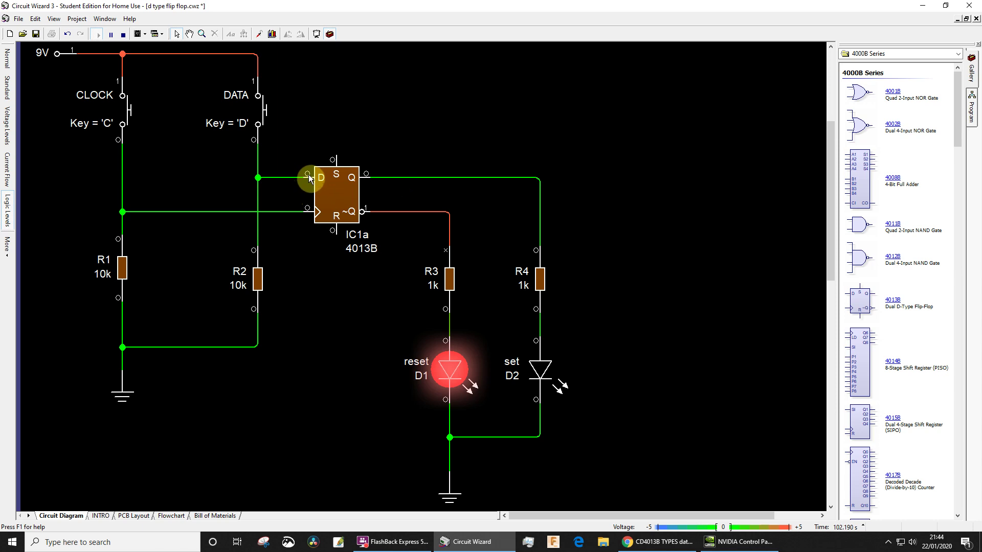
pyautogui.click(131, 115)
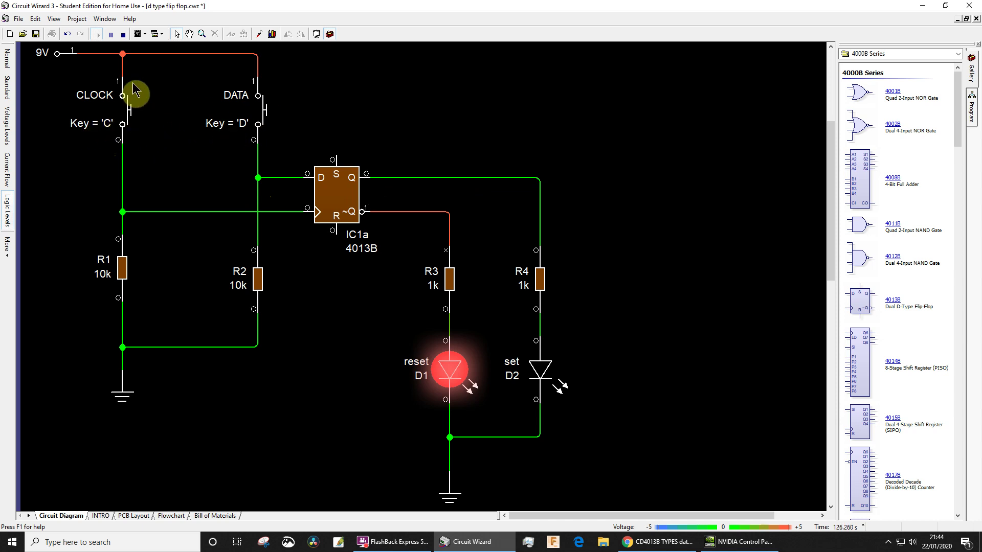
# Step: Stop the simulation and confirm the CLOCK switch is operated by key C
pyautogui.click(123, 34)
pyautogui.click(124, 127)
pyautogui.doubleClick(123, 127)
pyautogui.click(460, 288)
pyautogui.click(462, 289)
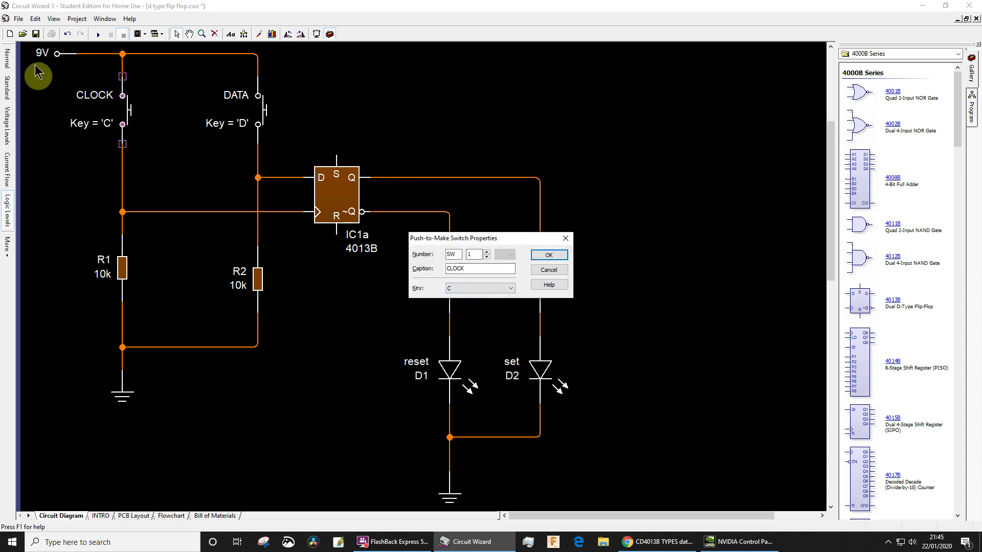
pyautogui.click(552, 258)
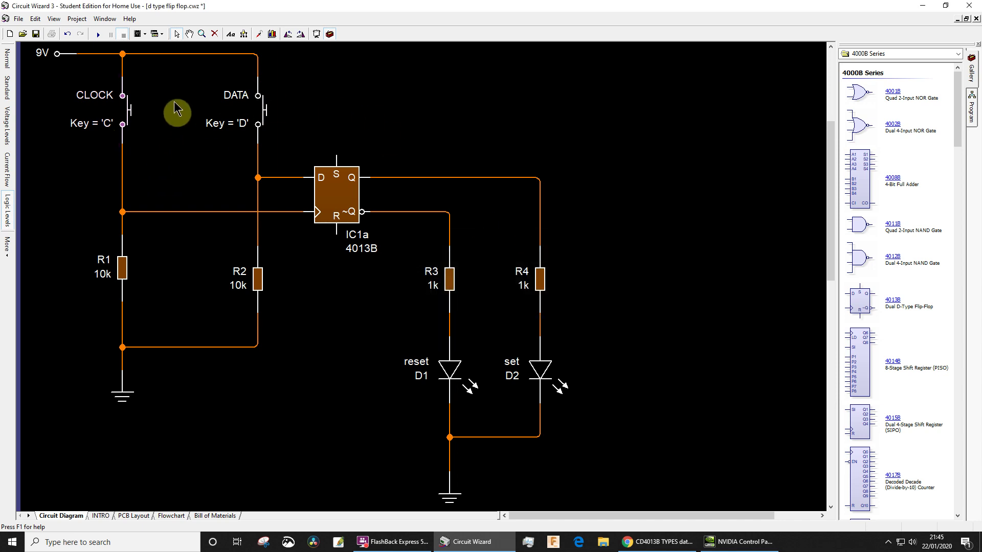
pyautogui.moveTo(124, 112); pyautogui.dragTo(127, 103)
# Step: Restart the simulation, set DATA high with D, clock it in with C, then check pin voltages
pyautogui.click(98, 34)
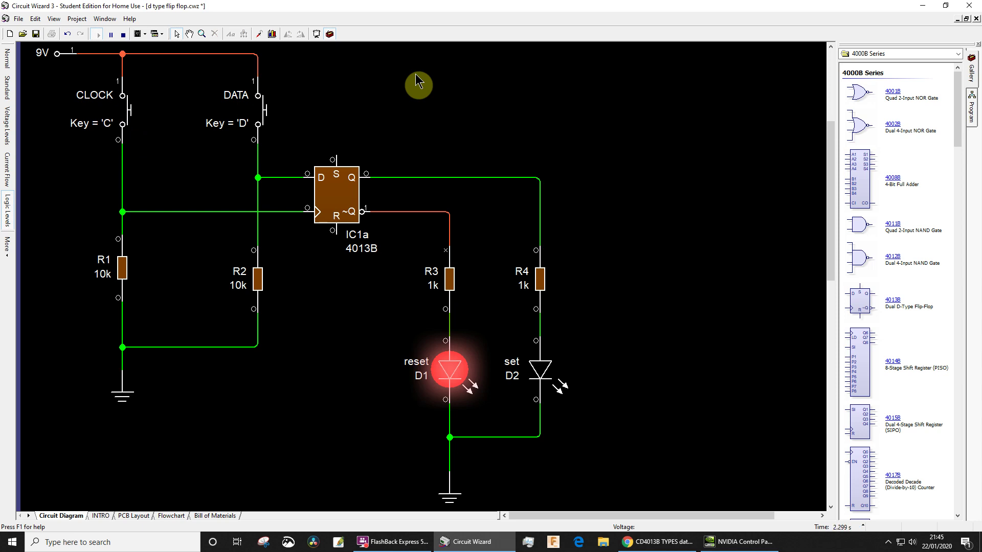
pyautogui.press('d')
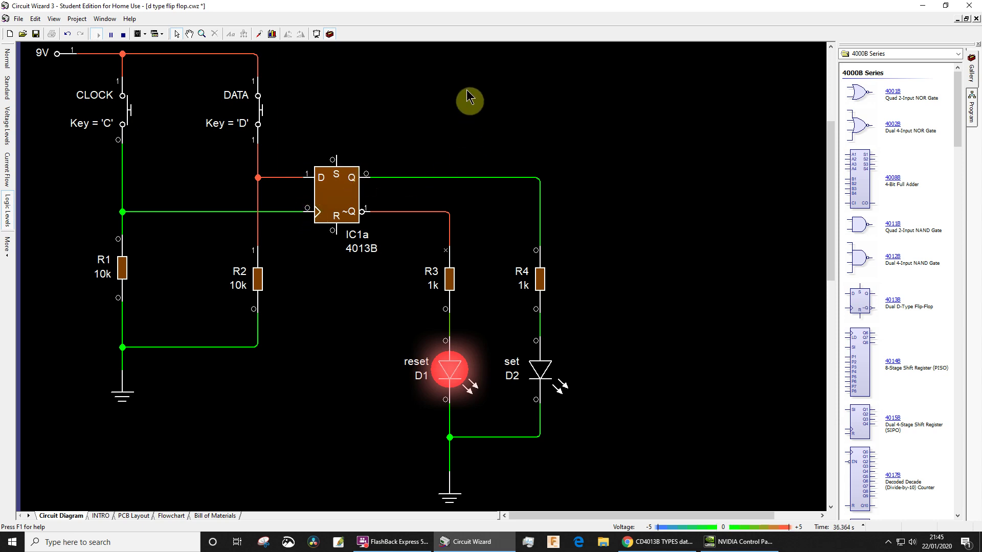
pyautogui.press('c')
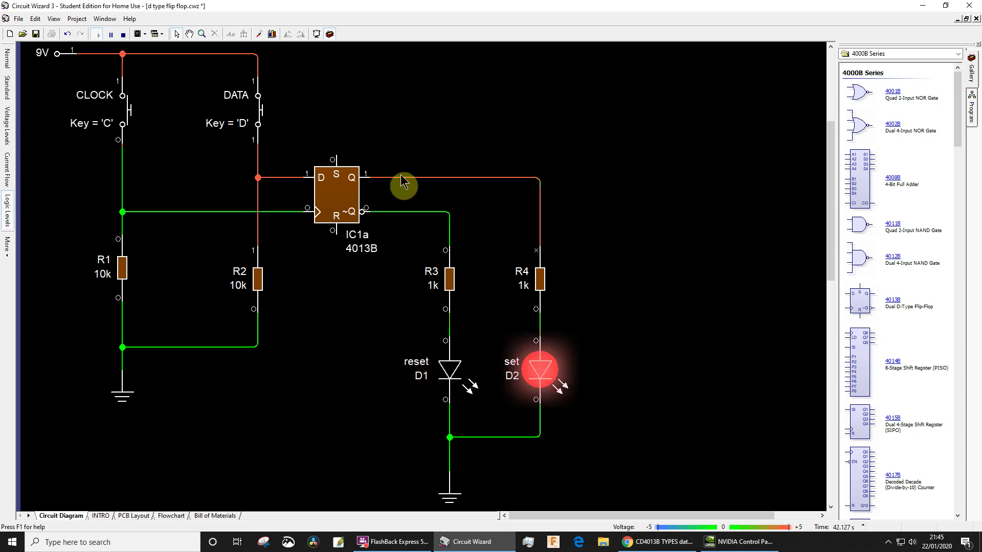
pyautogui.click(262, 106)
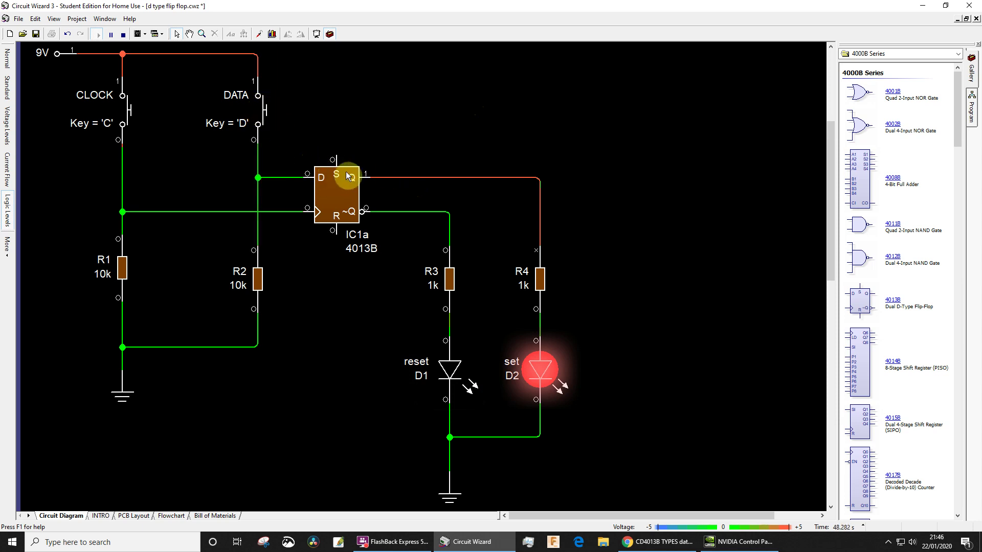
pyautogui.press('d')
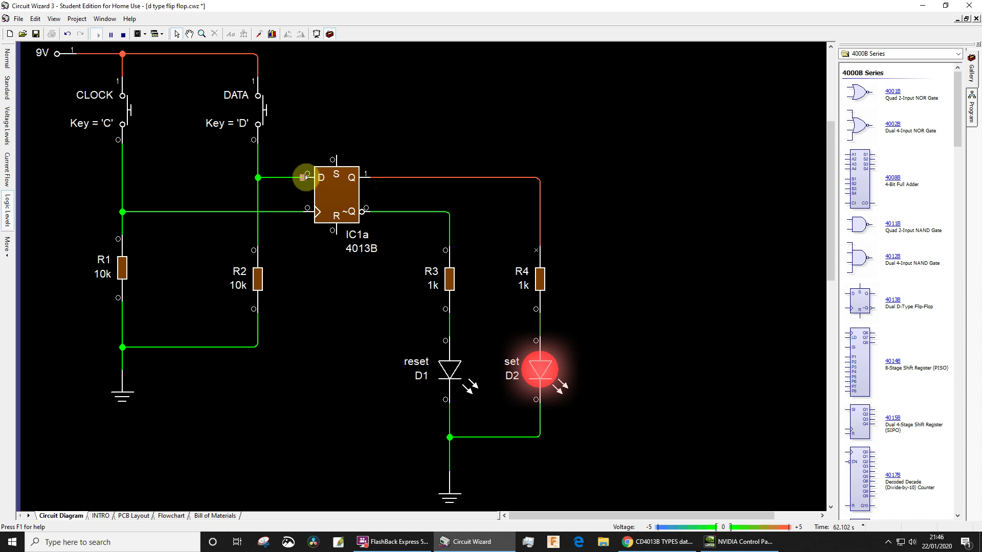
pyautogui.moveTo(306, 176)
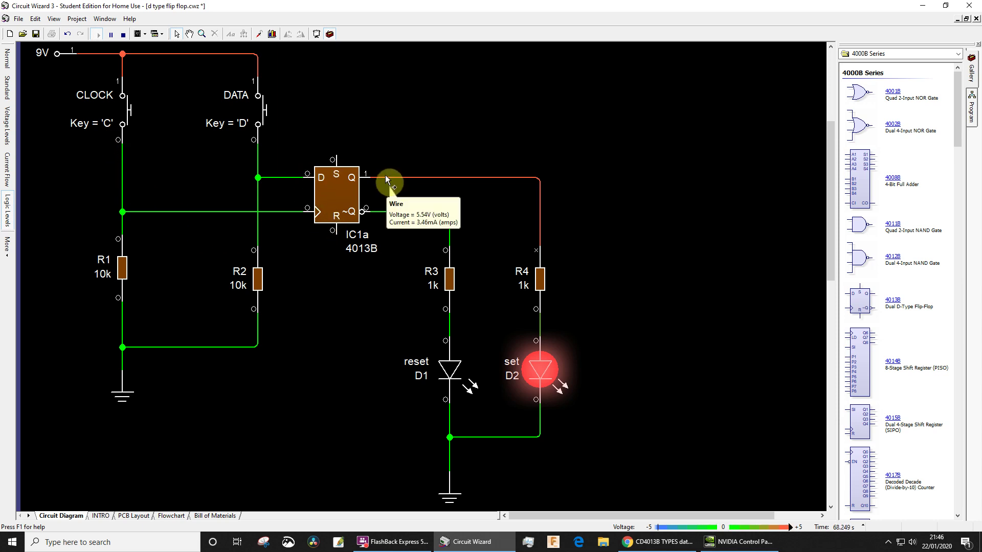
pyautogui.click(129, 113)
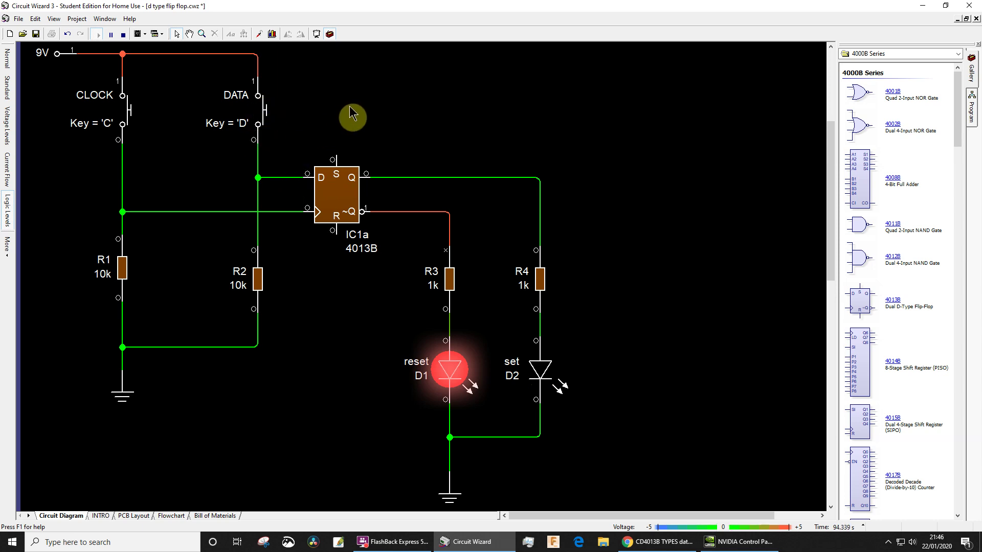
pyautogui.press('d')
pyautogui.press('c')
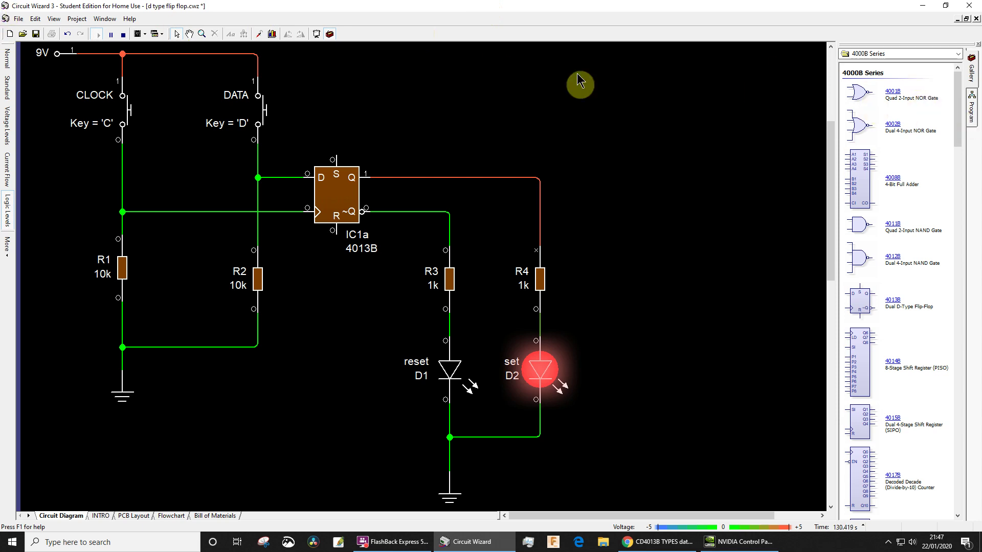
# Step: Stop the simulation and place a Logic Analyzer from Test Instruments right of IC1a
pyautogui.click(121, 35)
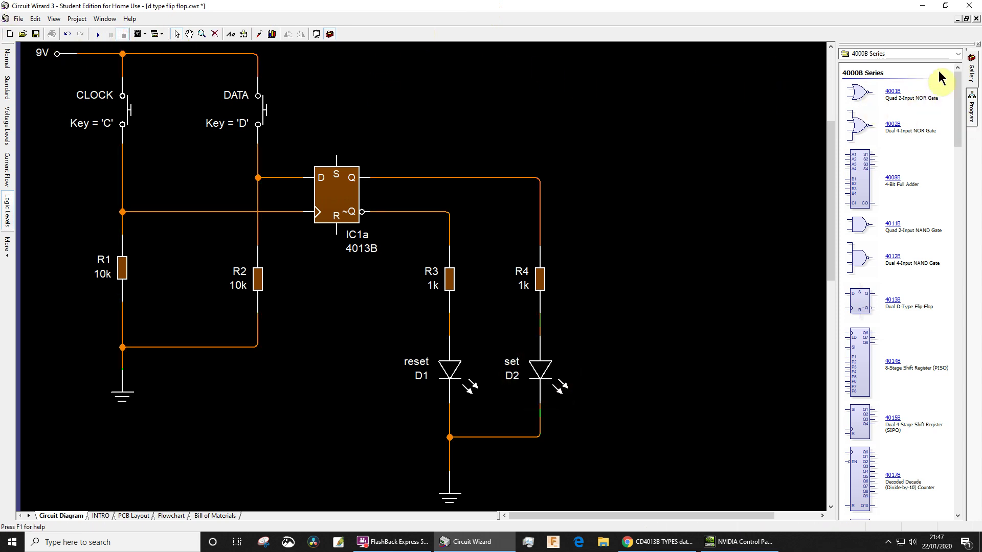
pyautogui.click(947, 55)
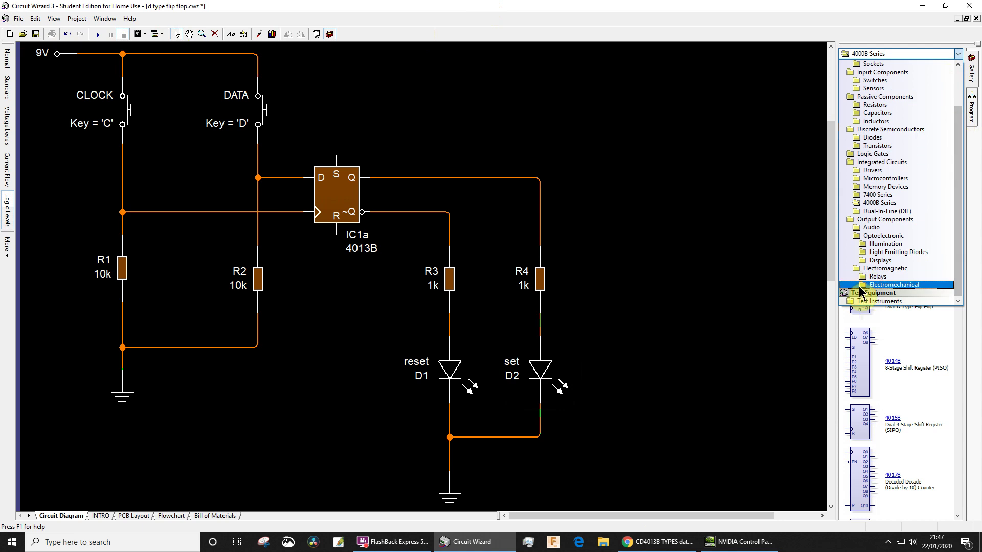
pyautogui.click(888, 302)
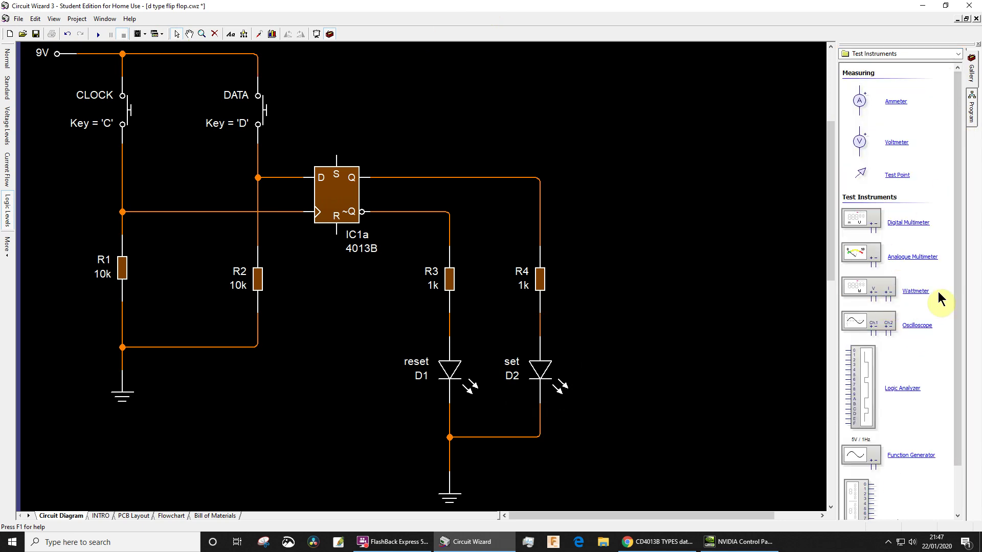
pyautogui.moveTo(849, 344); pyautogui.dragTo(624, 155)
pyautogui.click(695, 158)
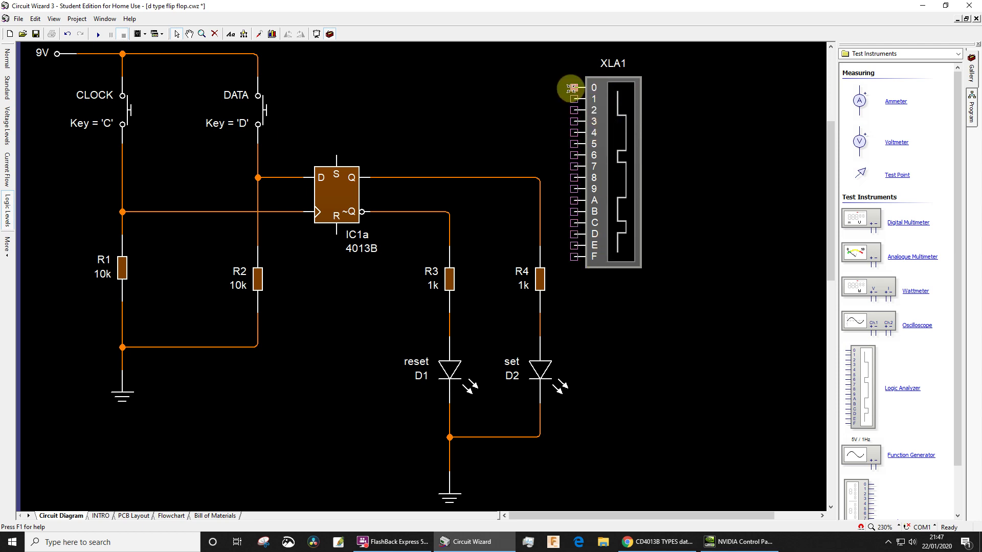
# Step: Wire XLA1 channels 0, 1 and 2 to the D input, clock line and Q output
pyautogui.moveTo(572, 87); pyautogui.dragTo(280, 178)
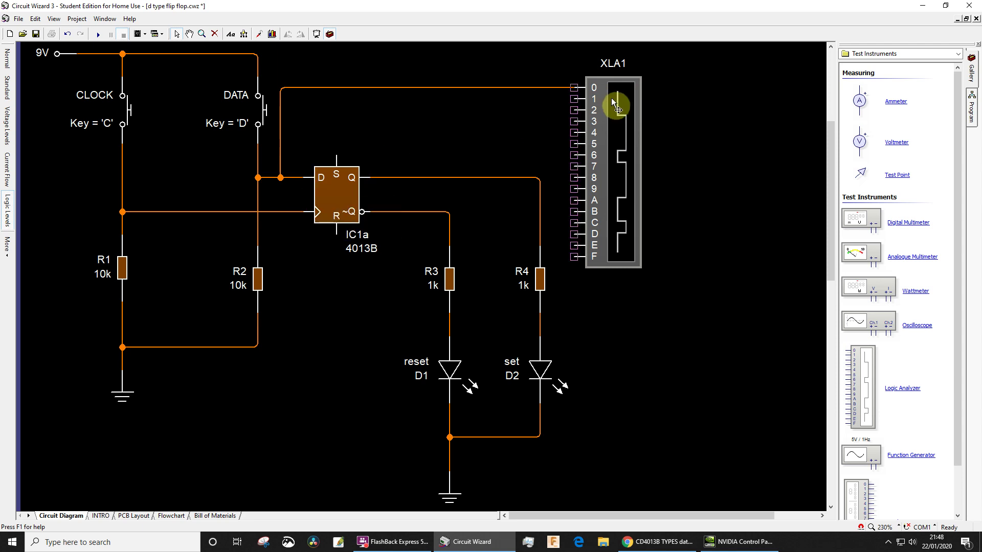
pyautogui.moveTo(574, 98); pyautogui.dragTo(292, 211)
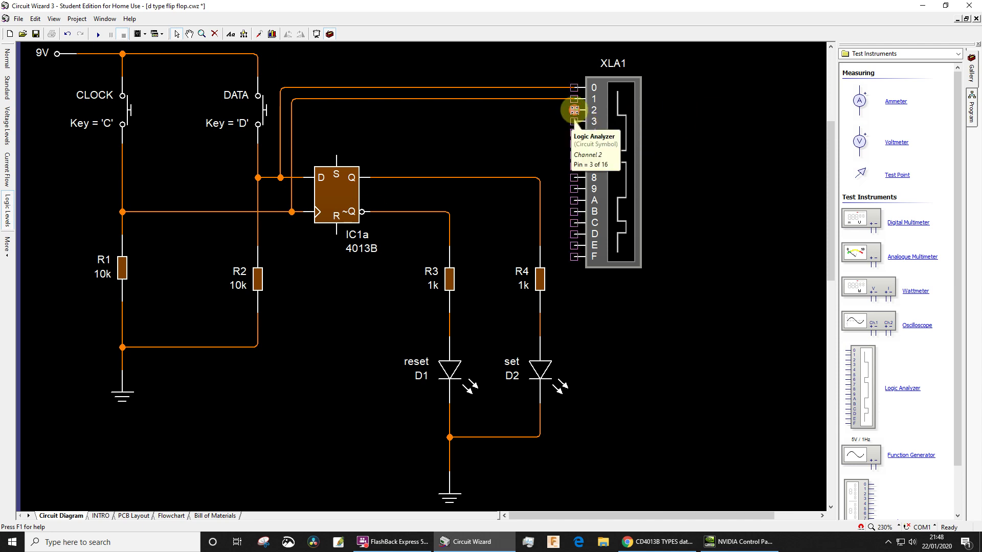
pyautogui.moveTo(574, 109)
pyautogui.mouseDown()
pyautogui.moveTo(405, 158)
pyautogui.moveTo(381, 176)
pyautogui.mouseUp()
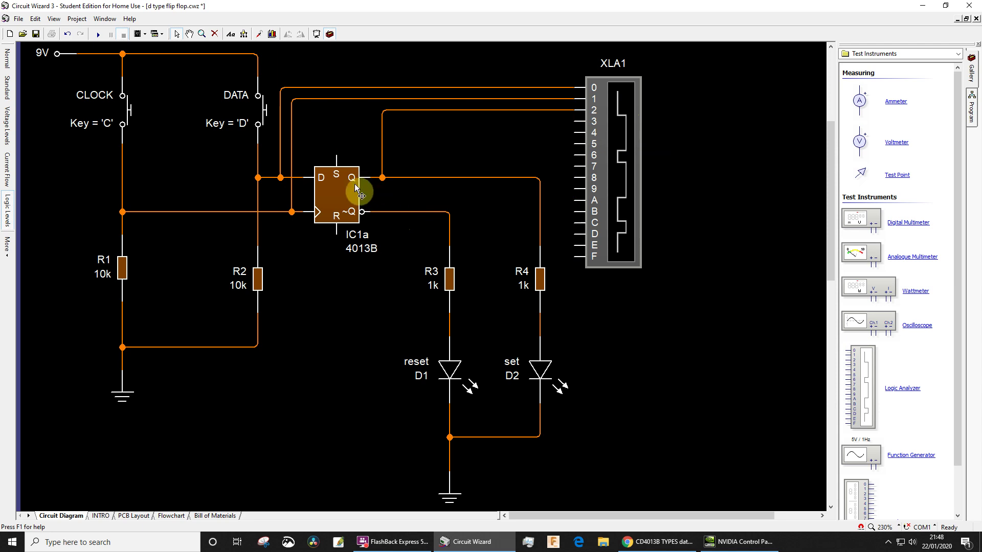
# Step: Add a graph of XLA1 and place it below the logic analyzer
pyautogui.rightClick(619, 143)
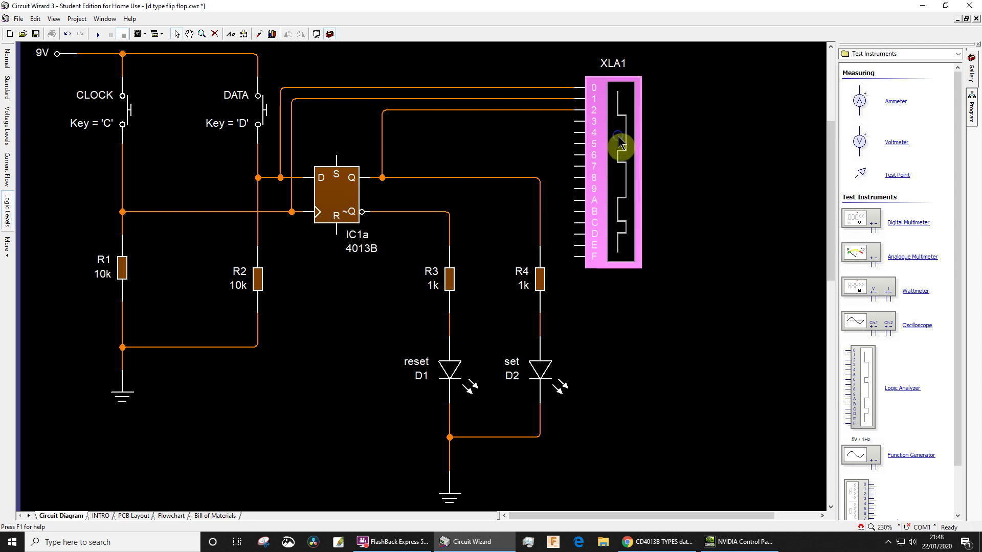
pyautogui.click(643, 176)
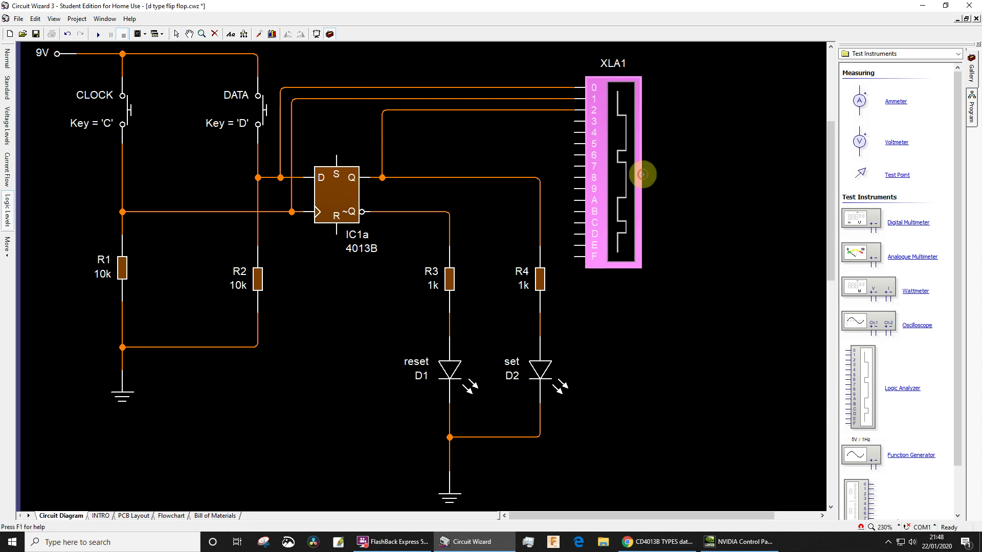
pyautogui.moveTo(621, 344); pyautogui.dragTo(788, 459)
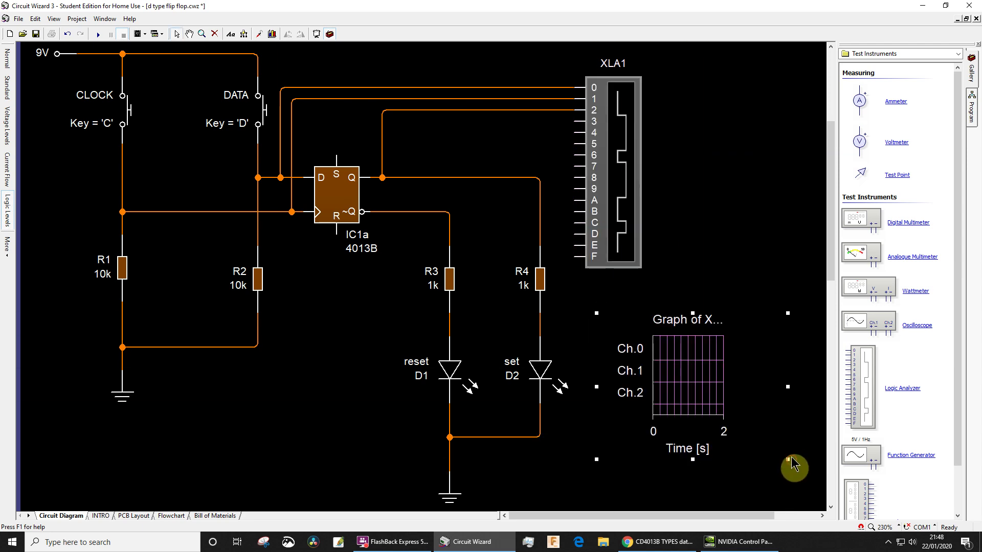
# Step: Resize the graph to show Ch.0–Ch.2, save the design and start the simulation
pyautogui.click(977, 45)
pyautogui.moveTo(794, 388); pyautogui.dragTo(954, 396)
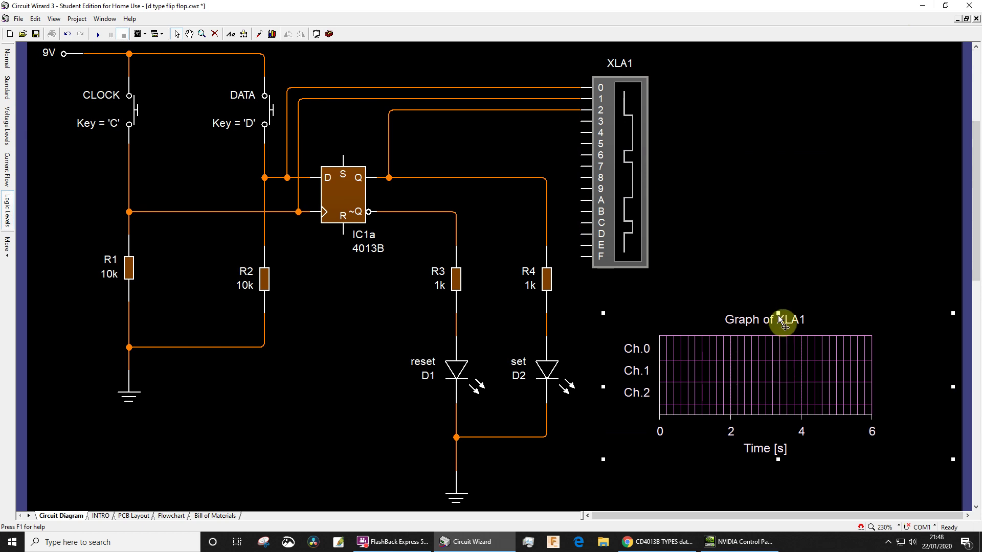
pyautogui.moveTo(778, 313); pyautogui.dragTo(764, 189)
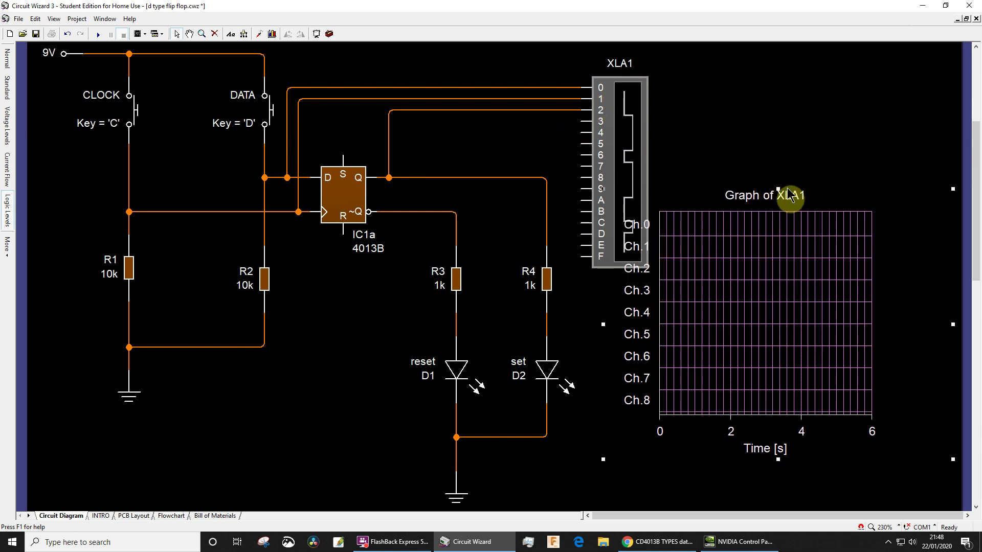
pyautogui.moveTo(778, 194); pyautogui.dragTo(778, 313)
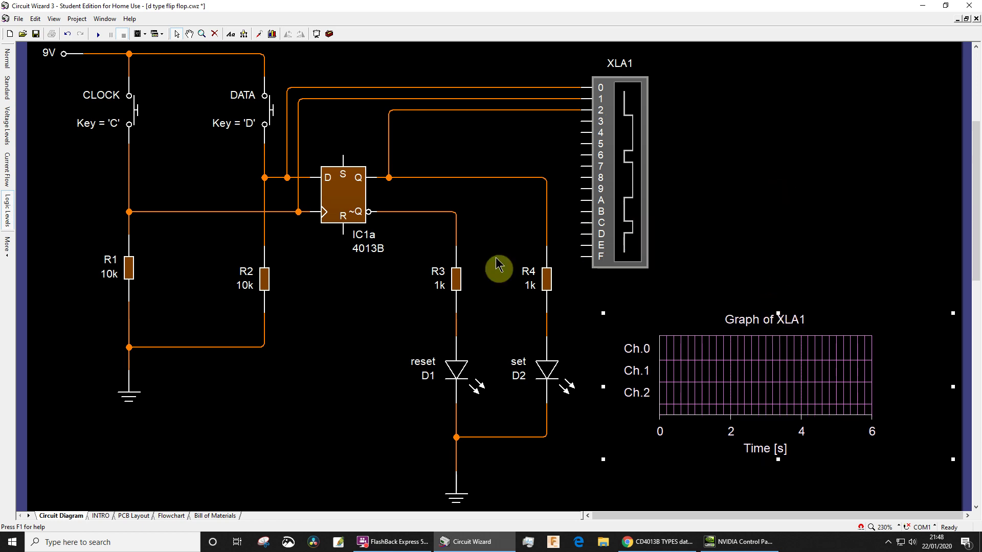
pyautogui.click(37, 34)
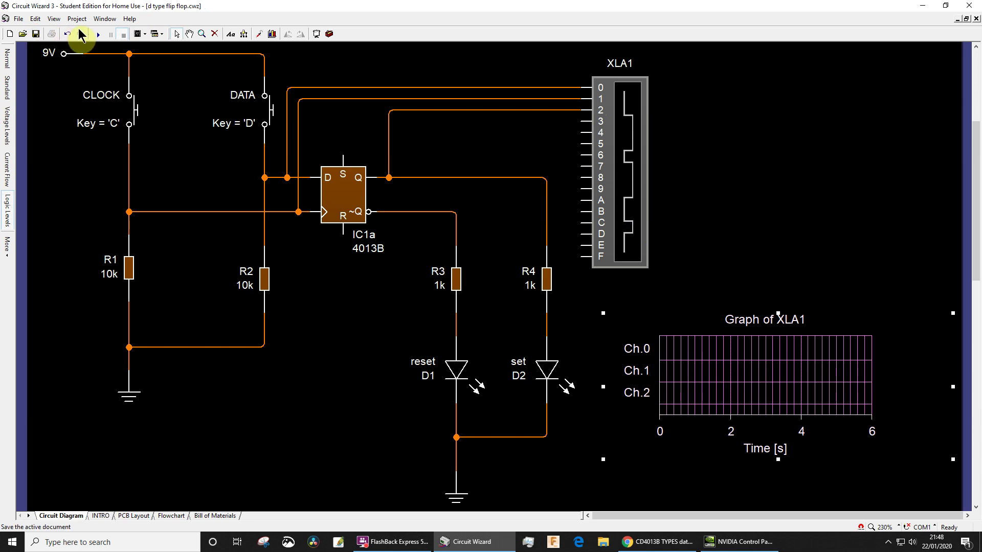
pyautogui.click(94, 33)
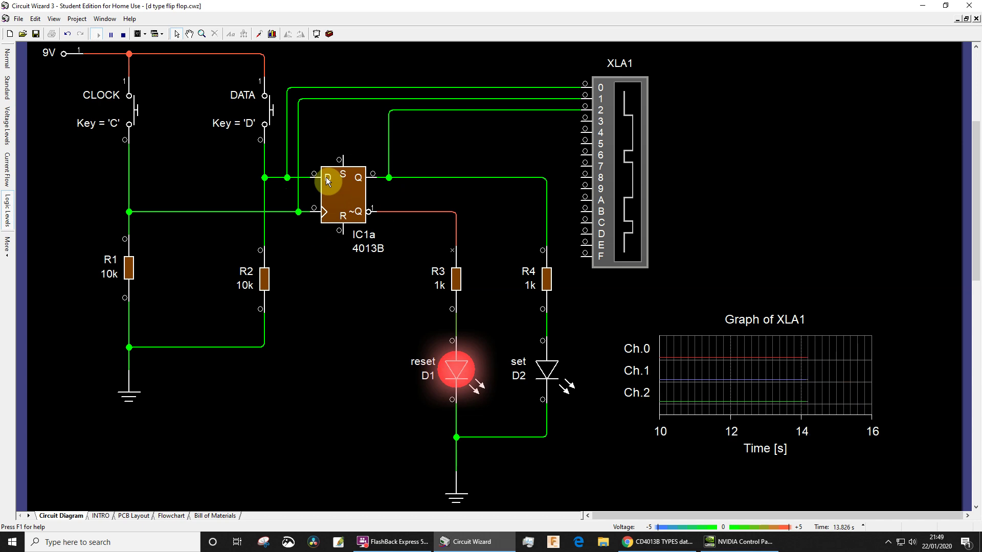
# Step: Press the DATA switch to raise data, then press C to clock Q high
pyautogui.click(272, 112)
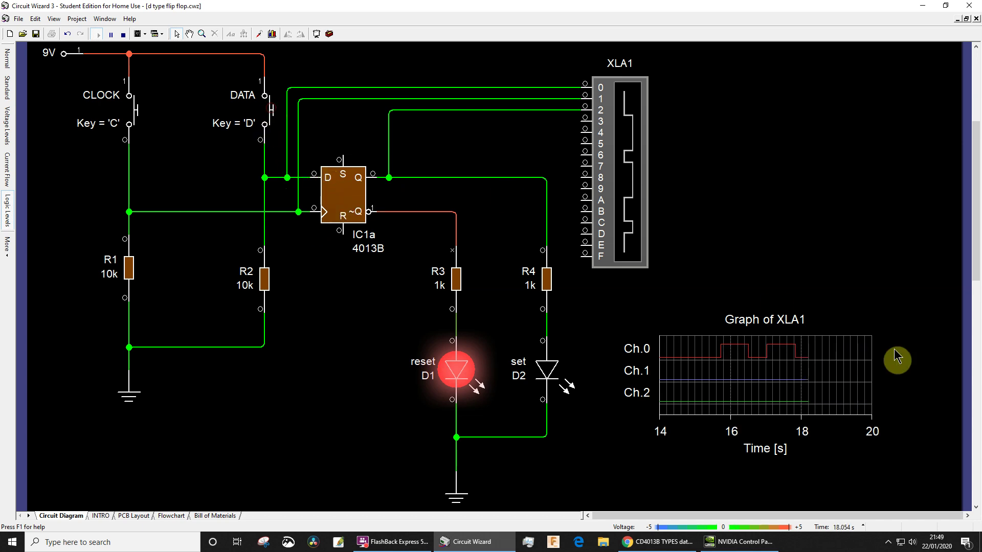
pyautogui.click(273, 111)
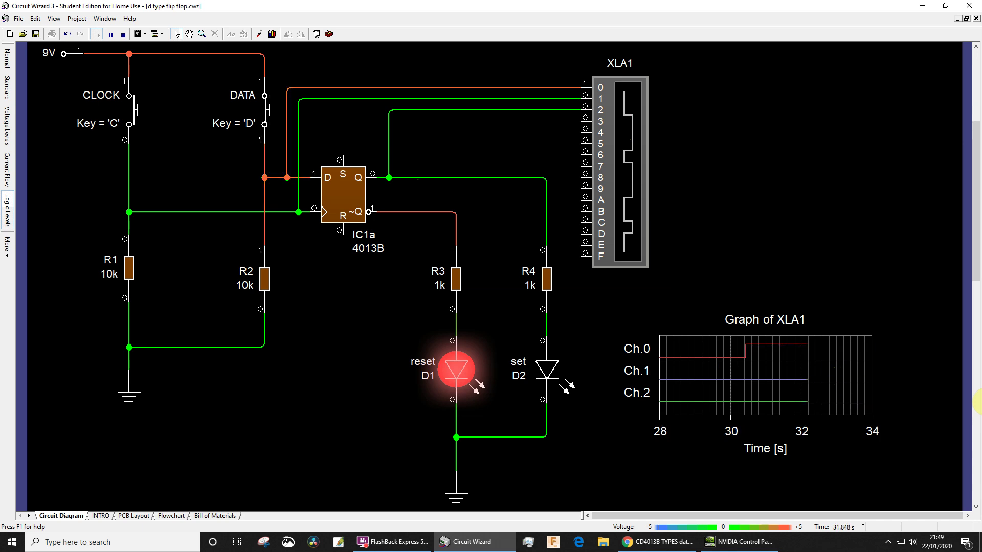
pyautogui.press('c')
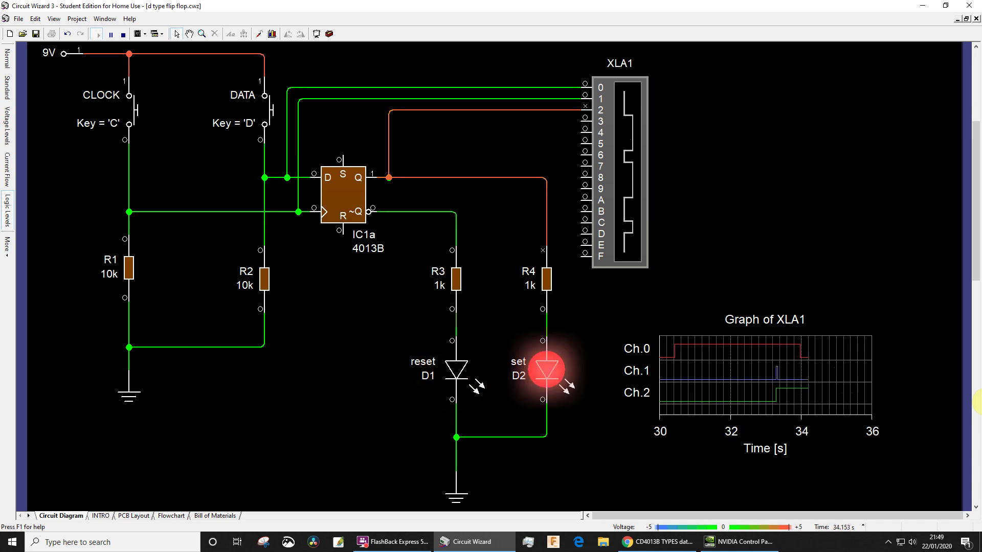
pyautogui.rightClick(841, 381)
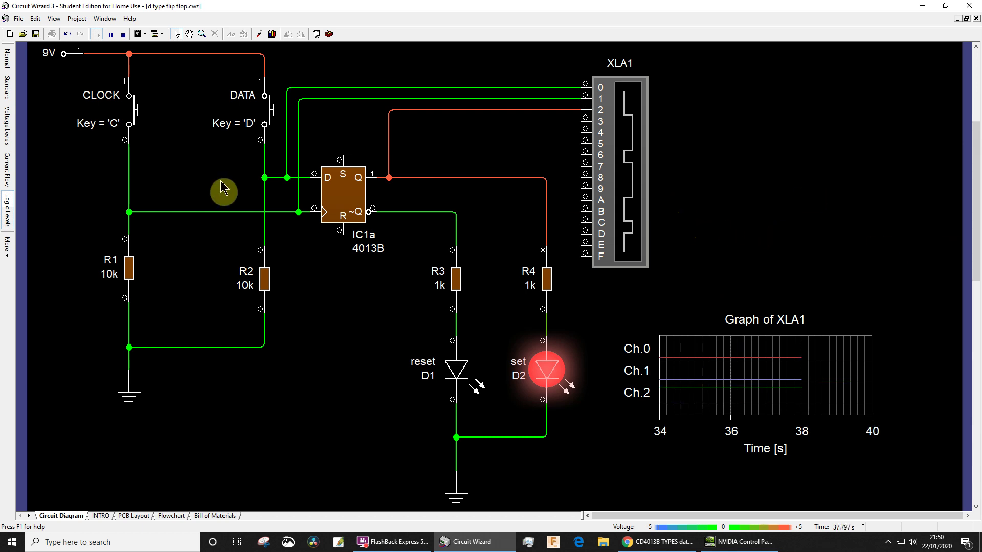
# Step: Stop the simulation and select the IC1a 4013B chip
pyautogui.click(123, 34)
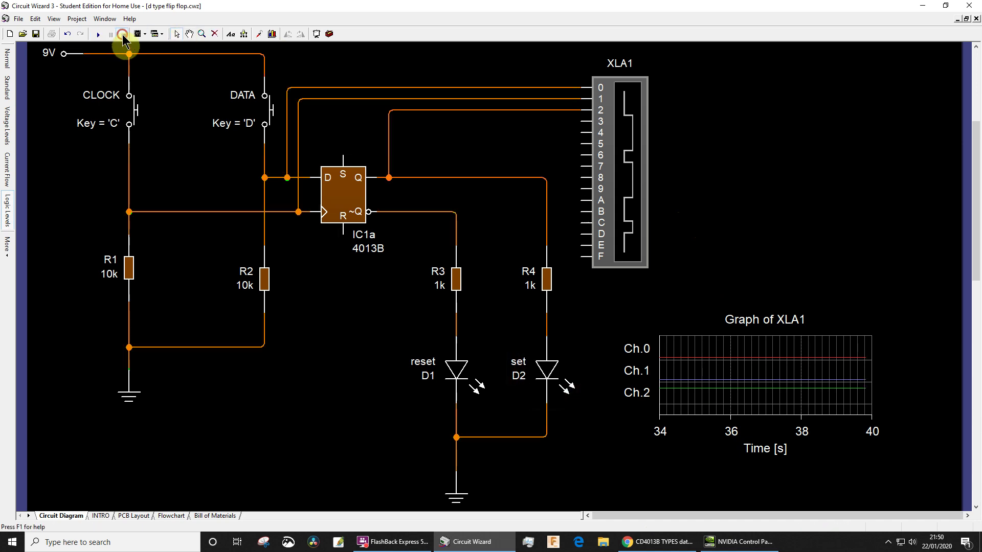
pyautogui.click(366, 195)
pyautogui.click(345, 206)
pyautogui.click(298, 58)
# Step: Show the component library again and open its category list
pyautogui.click(328, 35)
pyautogui.click(343, 196)
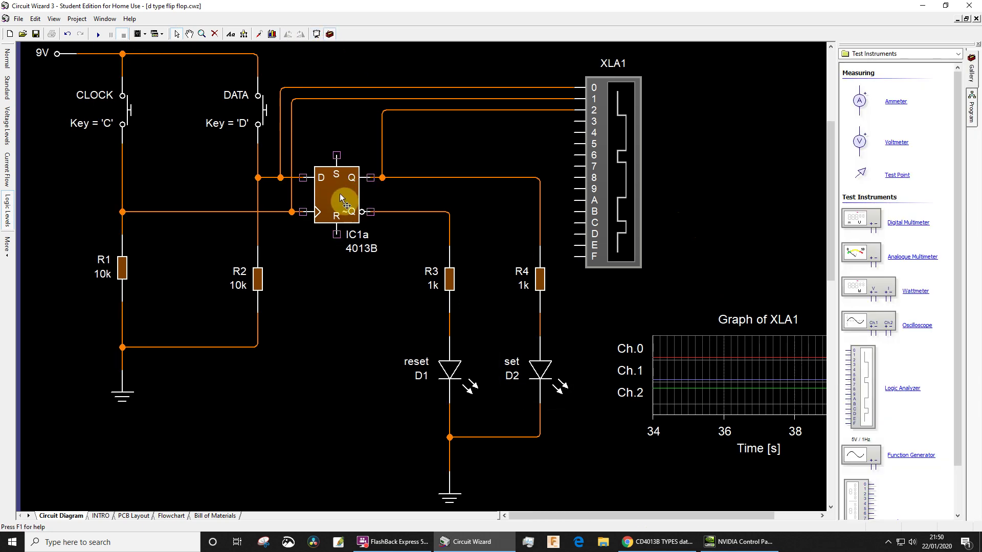
pyautogui.click(342, 190)
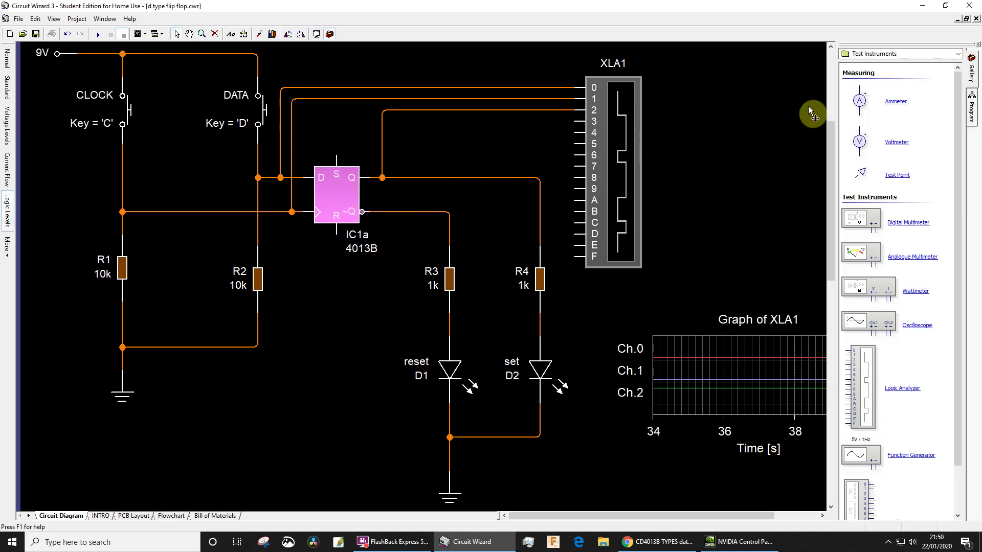
pyautogui.click(332, 207)
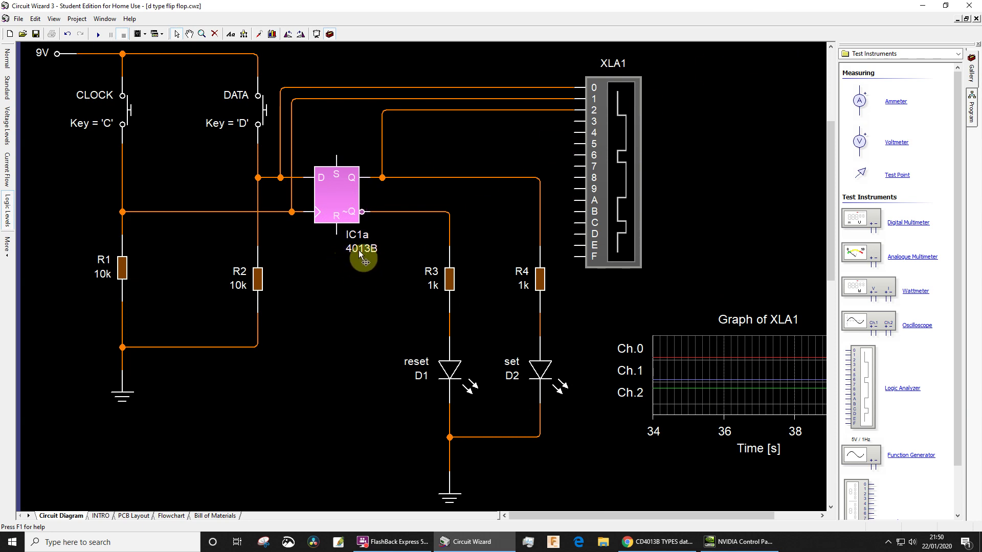
pyautogui.click(915, 54)
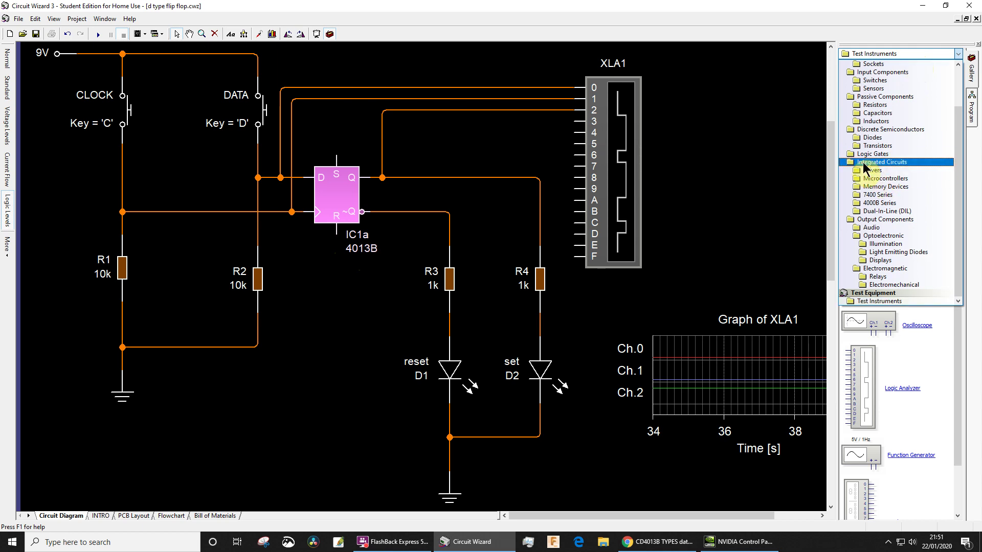
# Step: Show the 4000B Series chips, then switch the gallery to 7400 Series and scroll through it
pyautogui.click(879, 204)
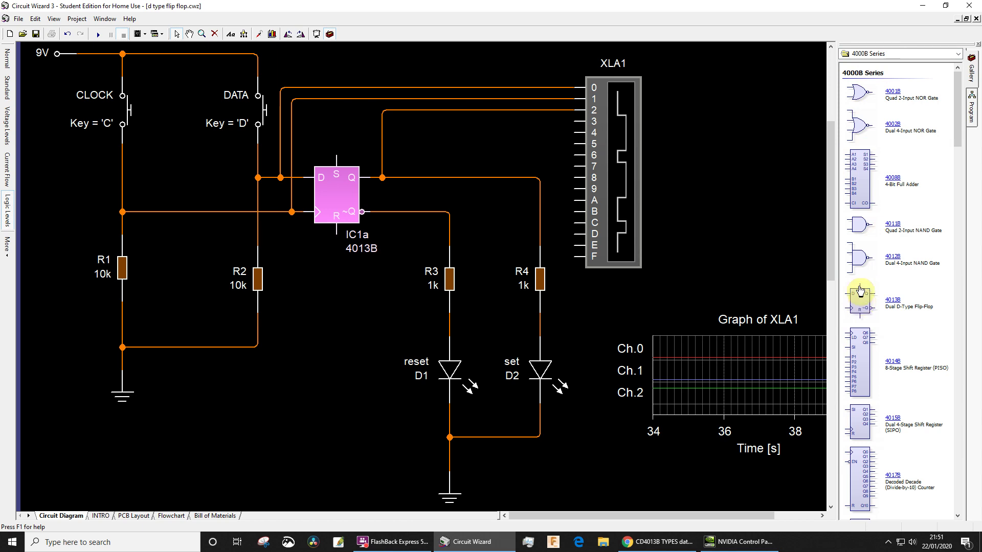
pyautogui.click(877, 54)
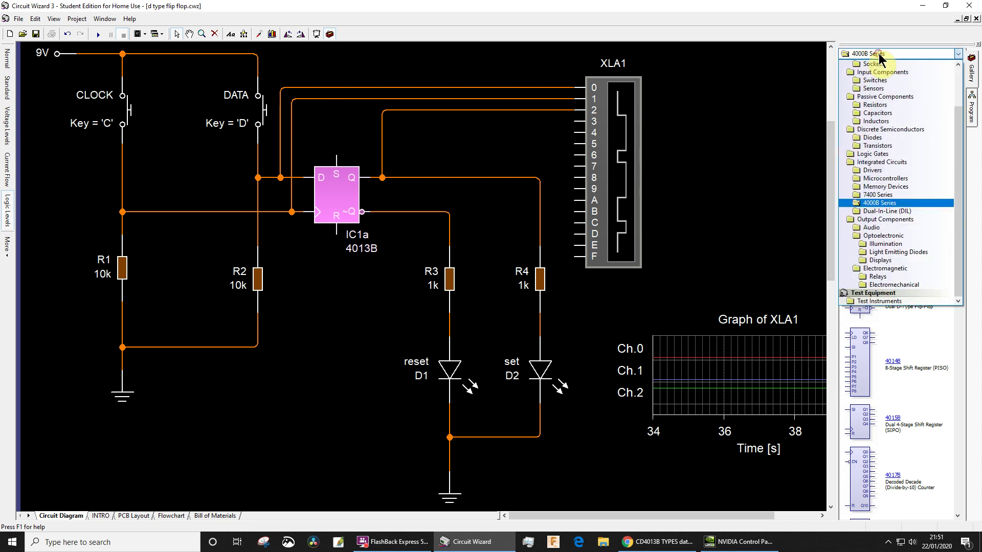
pyautogui.click(876, 194)
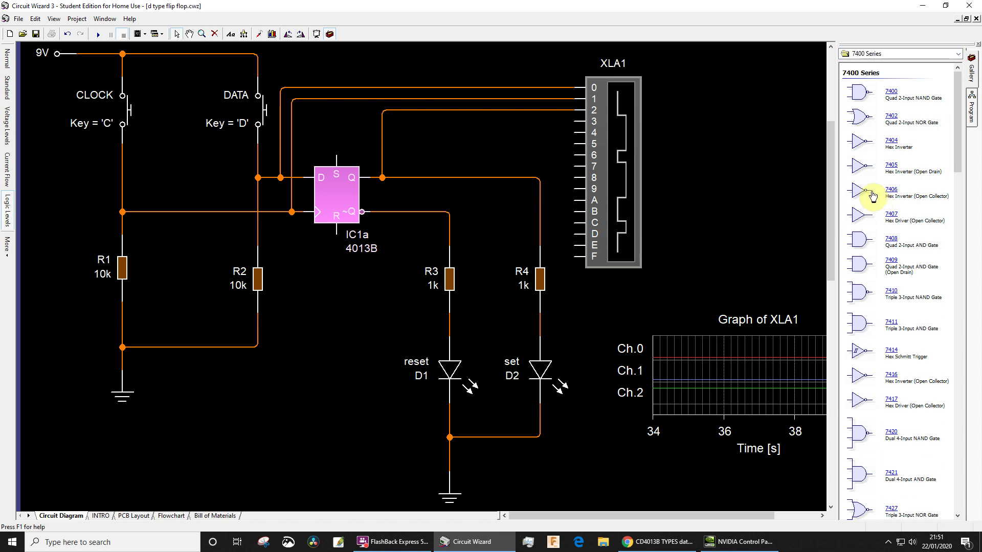
pyautogui.moveTo(958, 148); pyautogui.dragTo(955, 270)
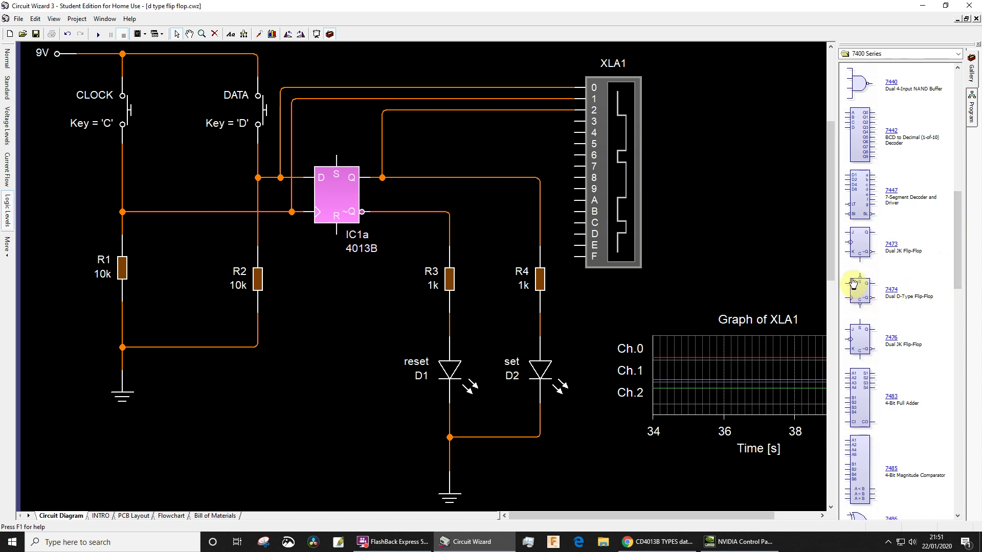
# Step: Switch the gallery back to 4000B Series and briefly select the IC1a 4013B chip
pyautogui.click(863, 52)
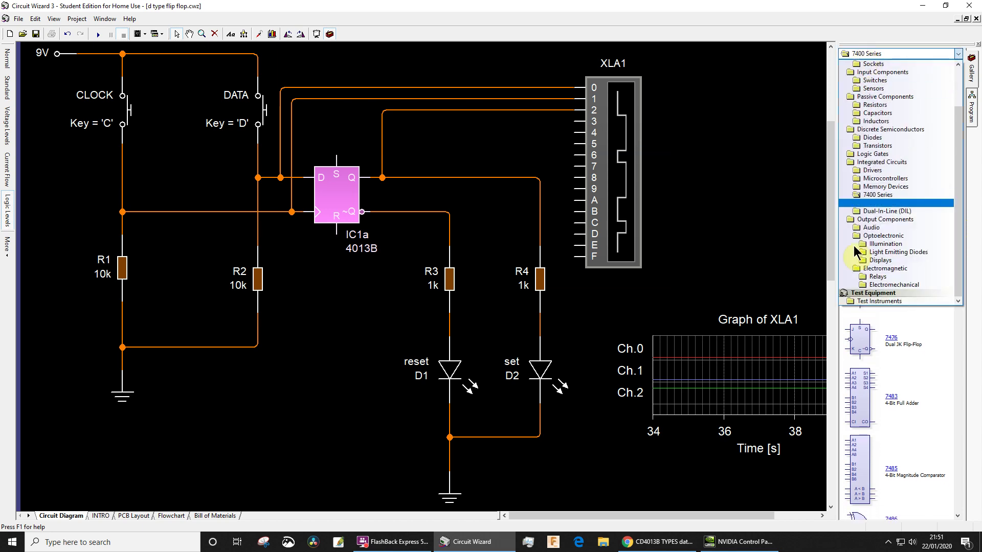
pyautogui.click(882, 203)
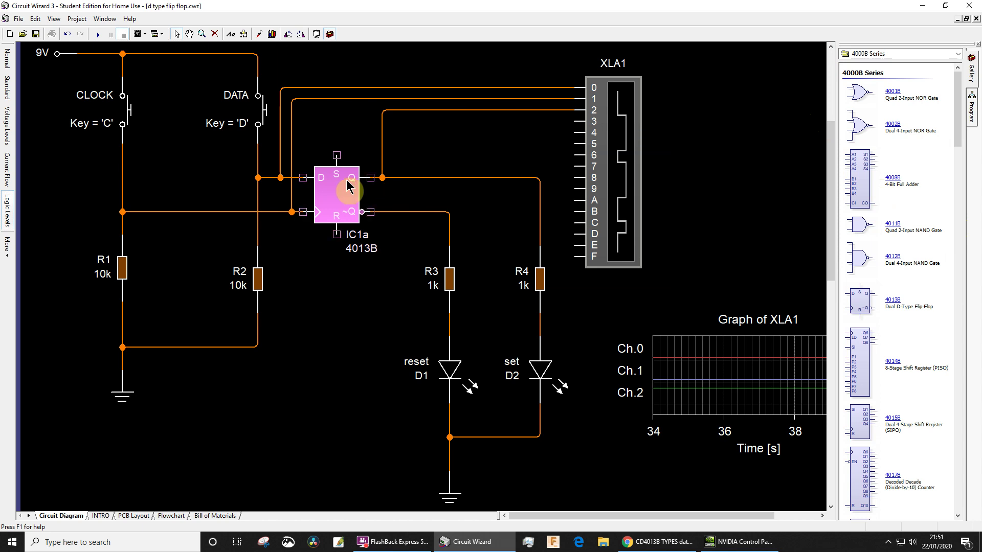
pyautogui.click(348, 198)
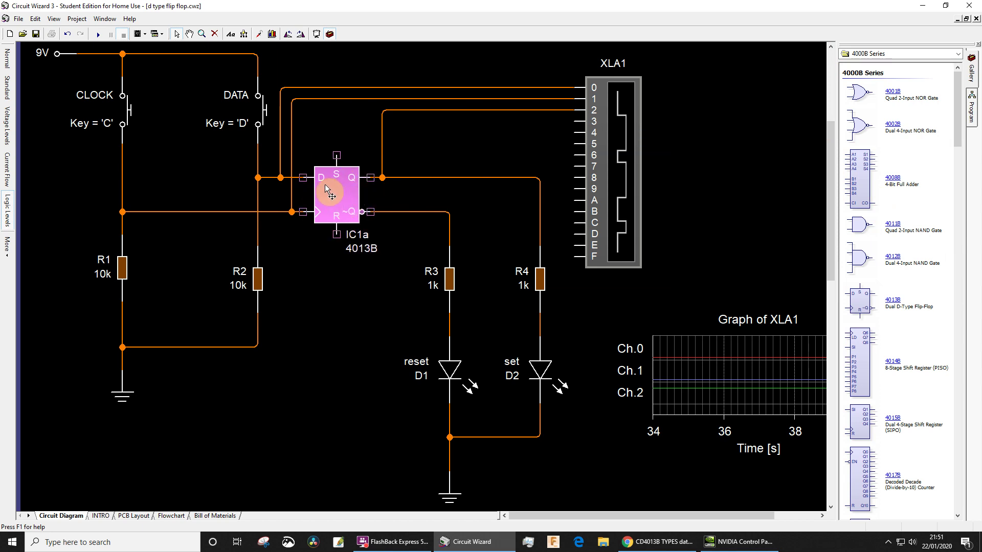
pyautogui.click(342, 317)
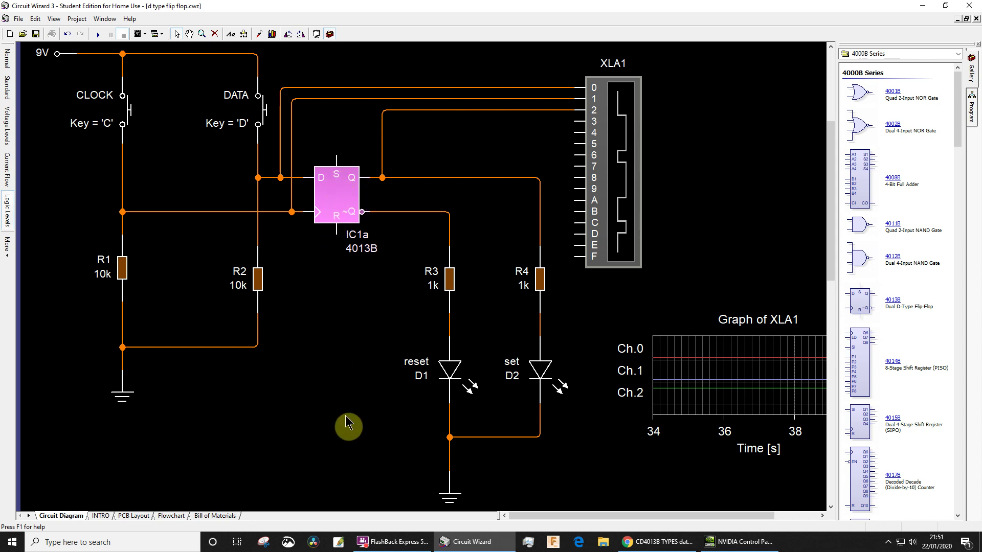
# Step: Bring up the CD4013B datasheet in Chrome and scroll toward 6.3 Recommended Operating Conditions
pyautogui.click(658, 543)
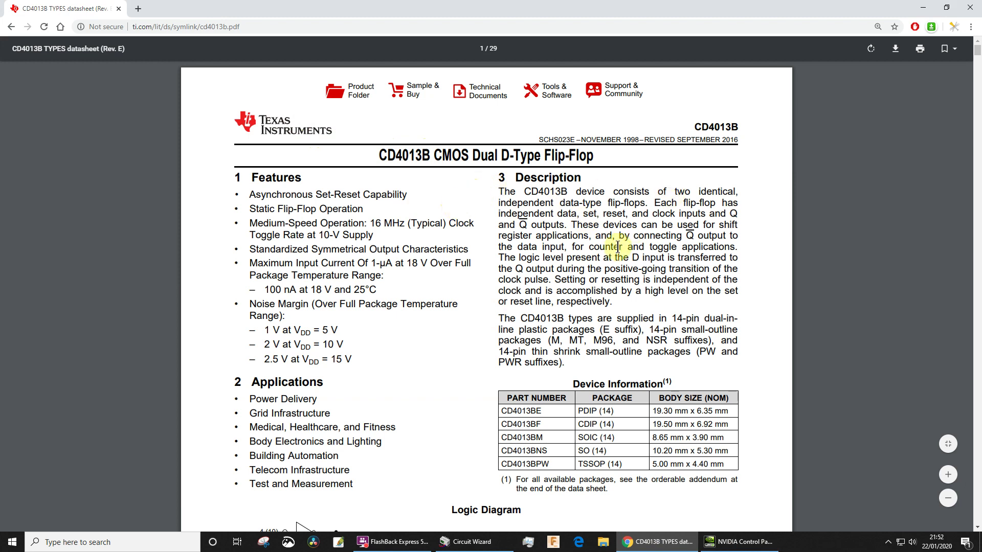
pyautogui.scroll(-15, 607, 289)
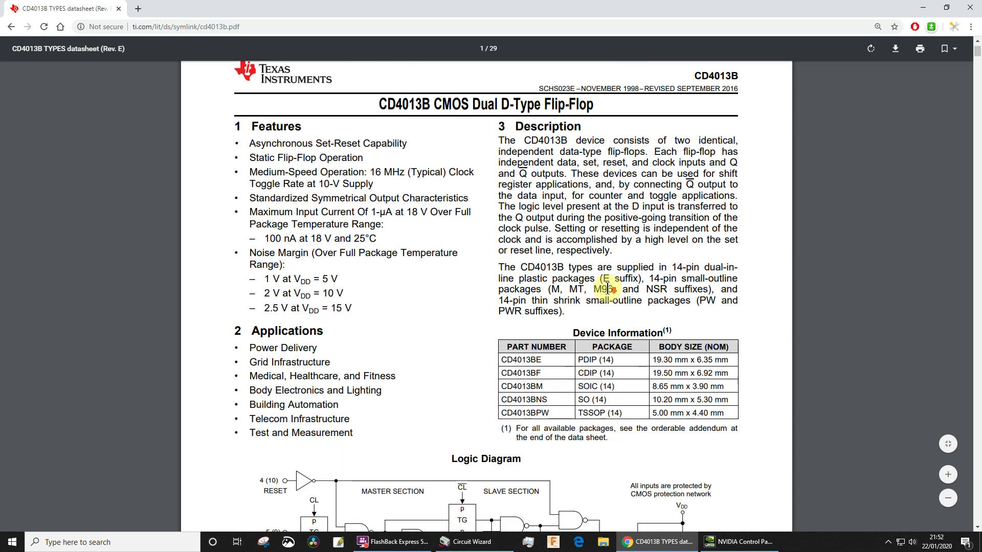
pyautogui.scroll(-18, 607, 288)
pyautogui.scroll(-15, 605, 290)
pyautogui.scroll(-1, 605, 286)
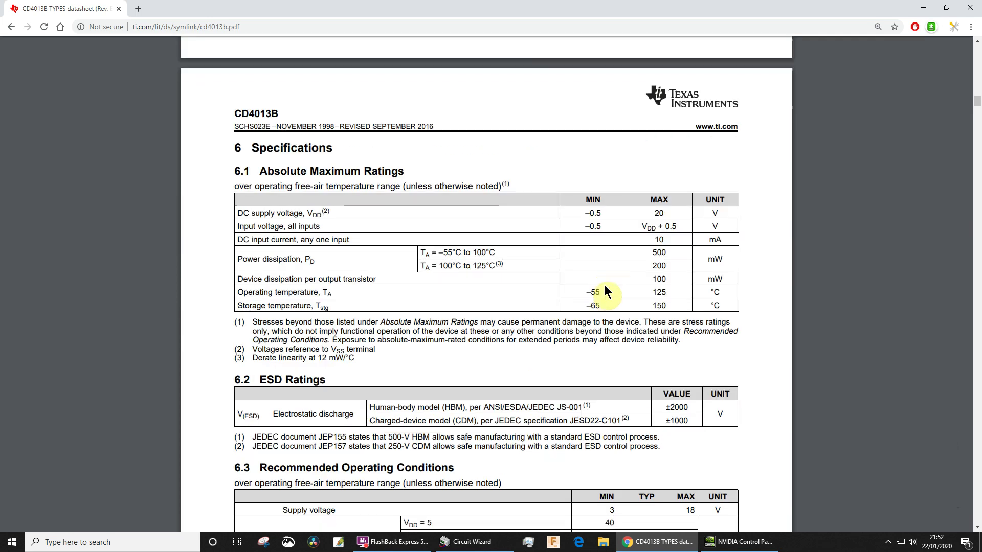
# Step: Highlight the 3–18 V supply voltage range, then minimize Chrome to return to Circuit Wizard
pyautogui.moveTo(260, 169); pyautogui.dragTo(404, 166)
pyautogui.scroll(-5, 443, 241)
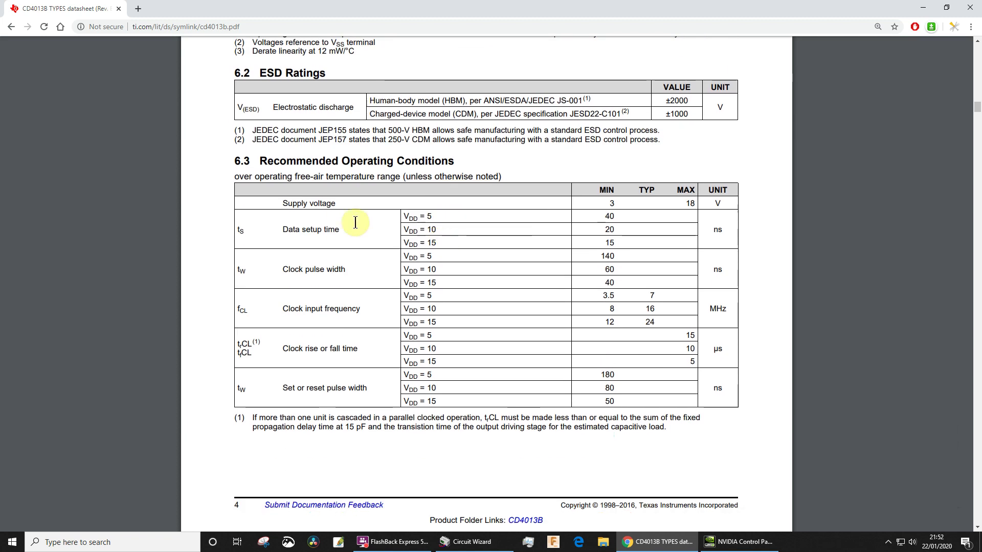
pyautogui.click(245, 150)
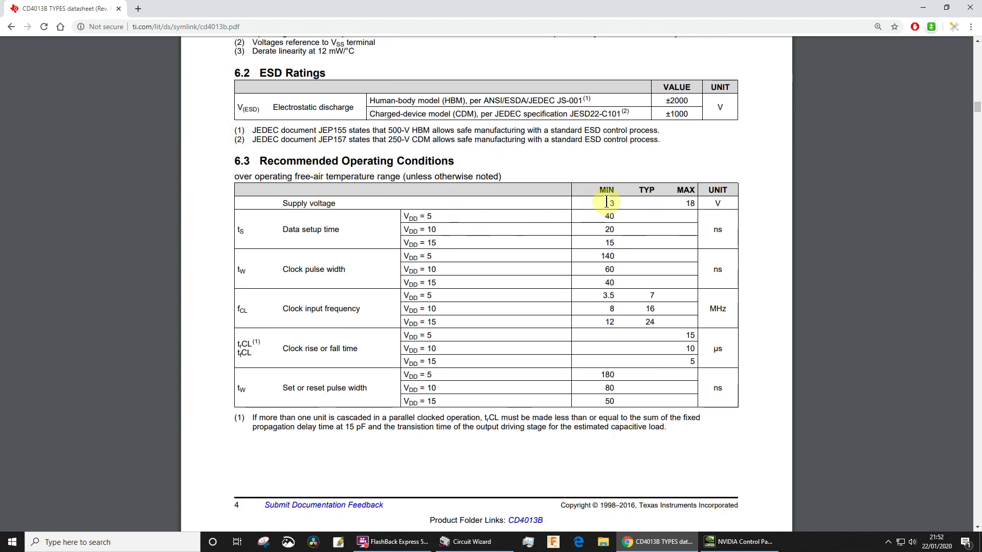
pyautogui.moveTo(607, 202); pyautogui.dragTo(695, 203)
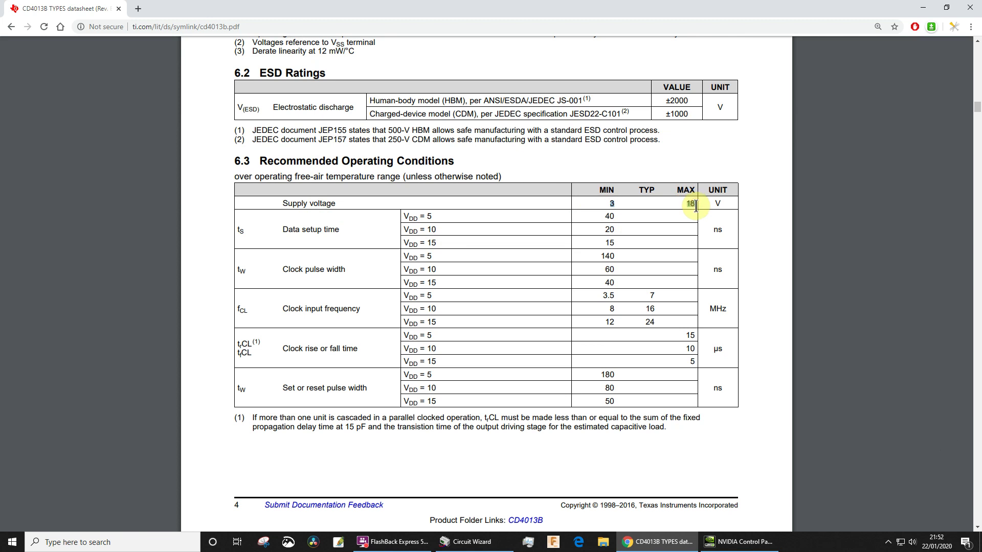
pyautogui.click(923, 9)
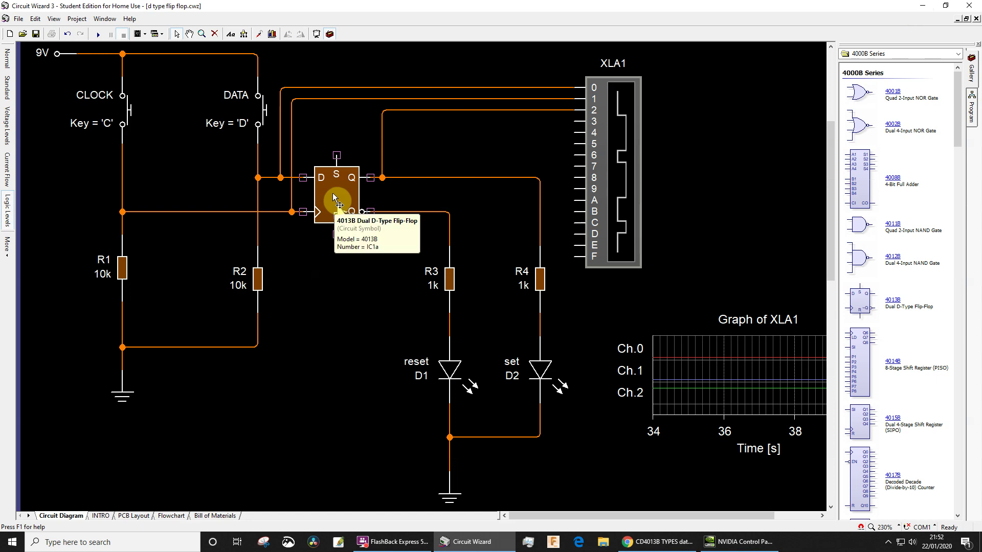
pyautogui.click(348, 184)
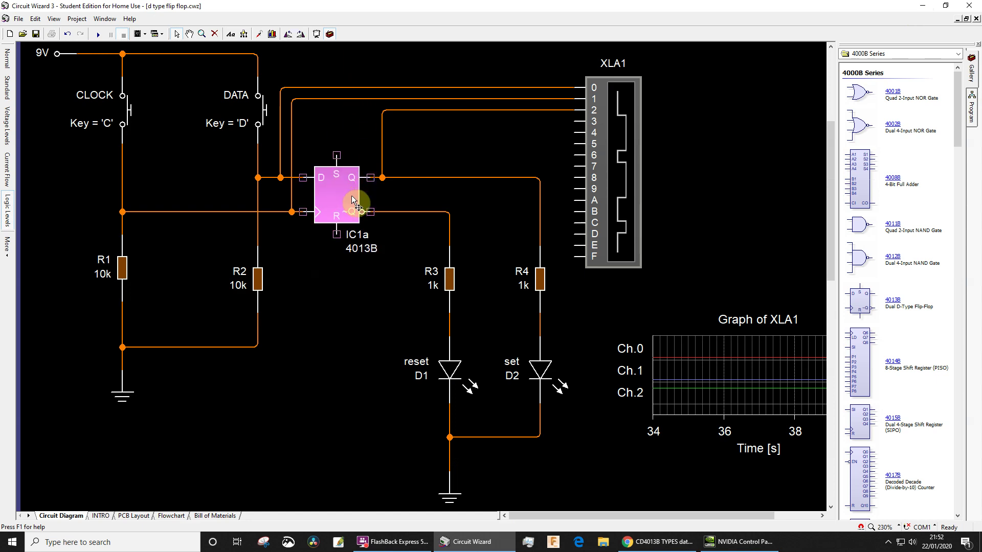
pyautogui.click(75, 19)
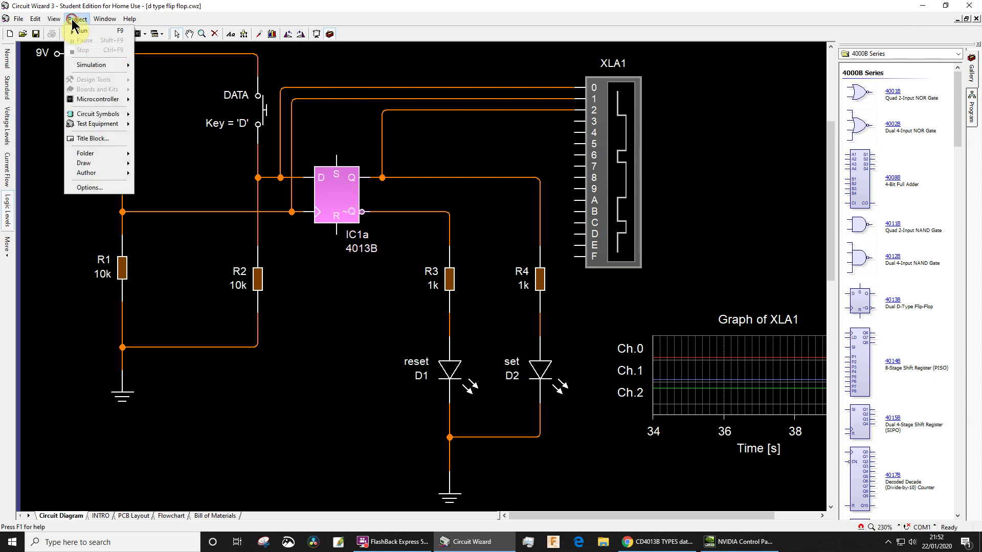
pyautogui.moveTo(112, 64)
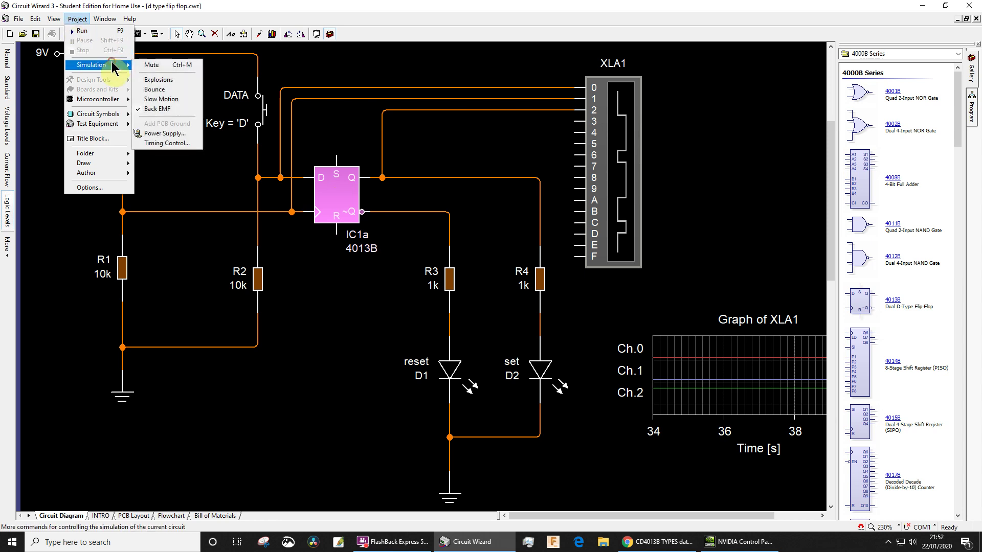
pyautogui.click(182, 133)
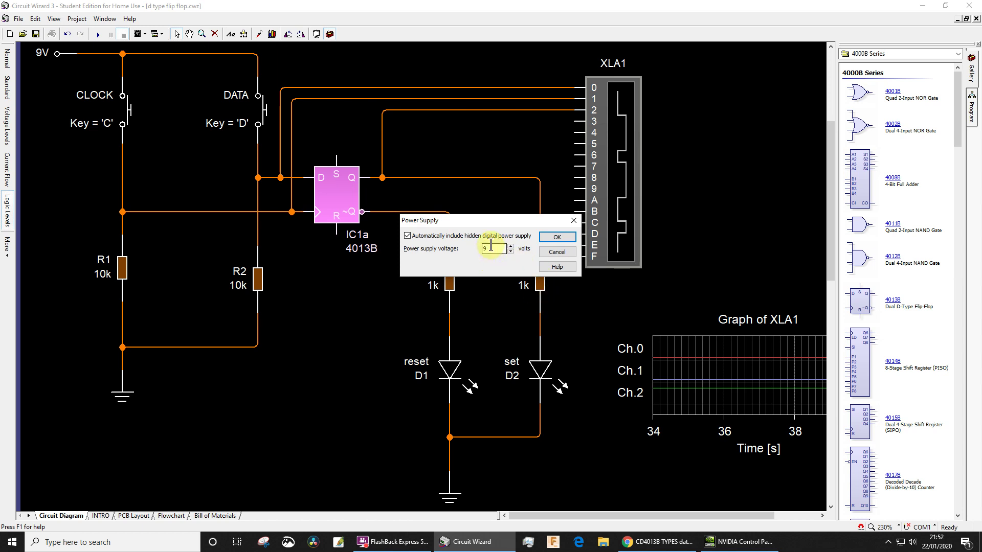
pyautogui.click(560, 252)
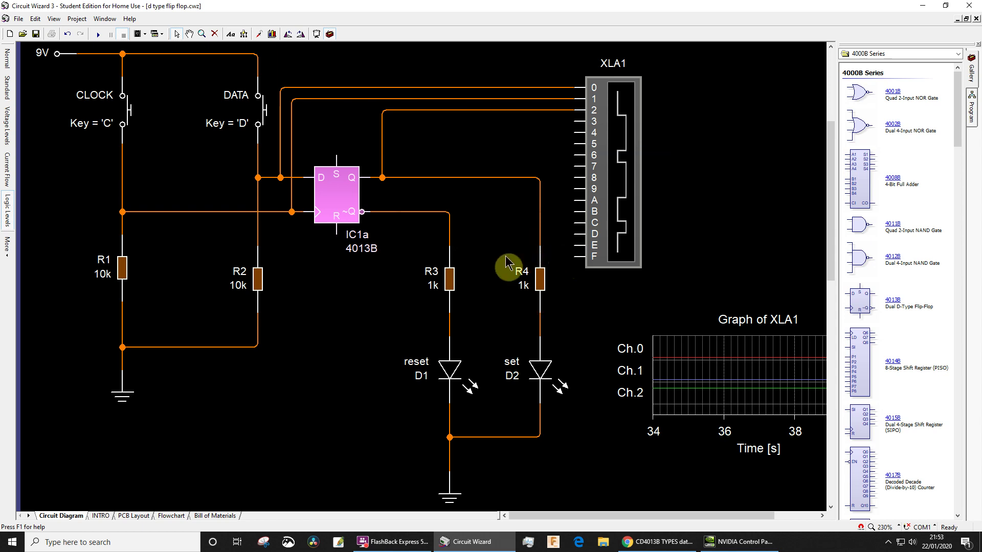
pyautogui.click(450, 255)
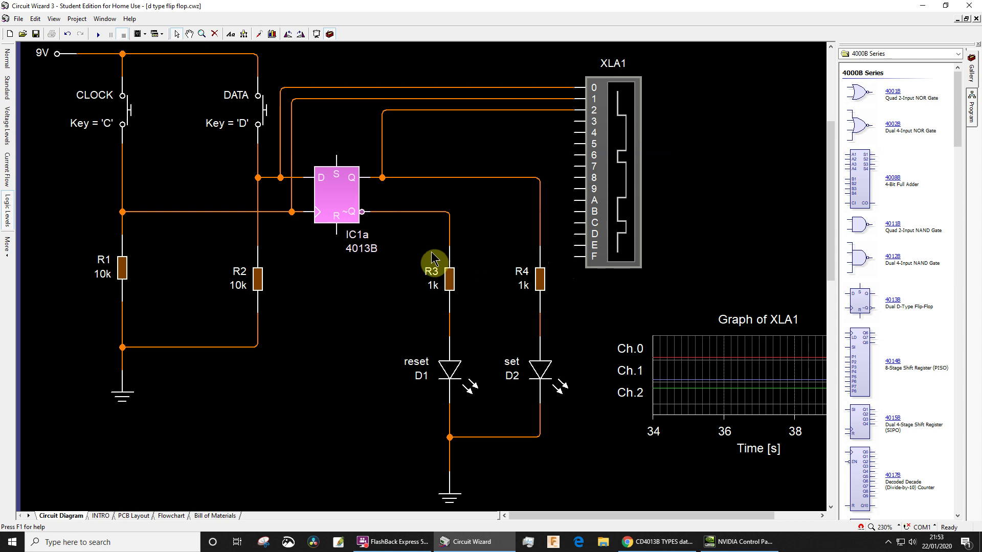